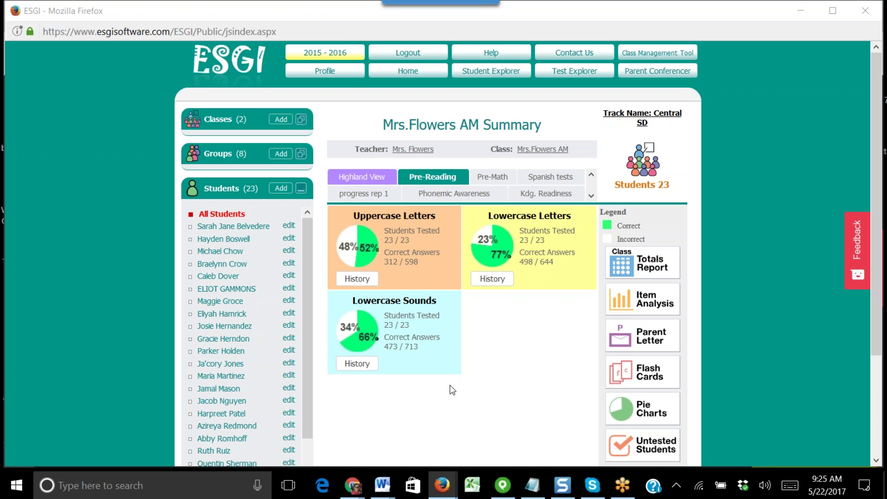
- Expand the Classes and Groups lists in the sidebar and open a blank Create Student form
left_click(302, 119)
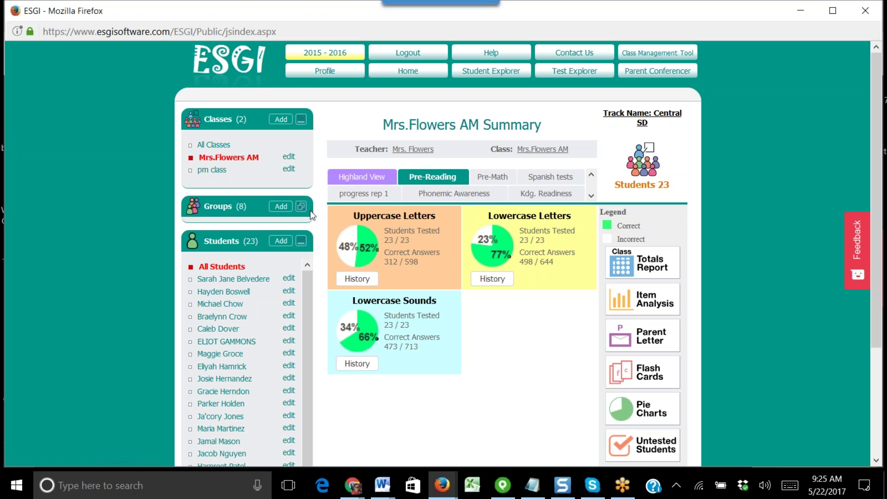
left_click(302, 206)
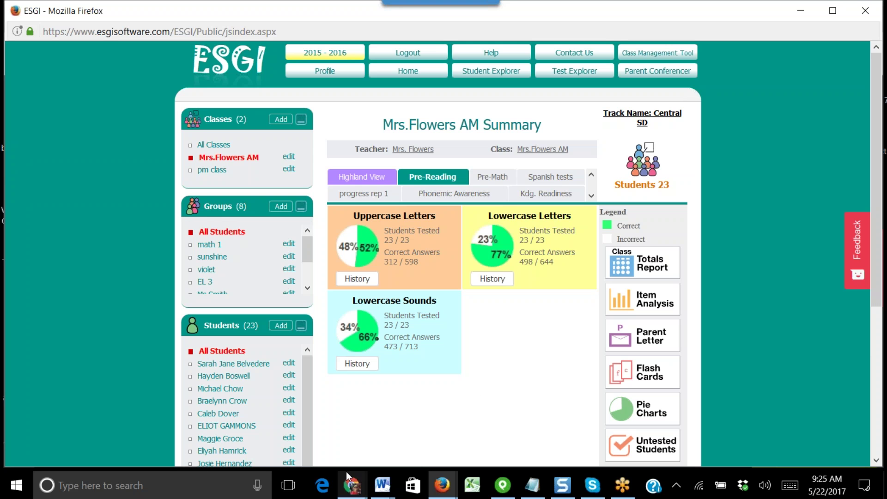
left_click(281, 327)
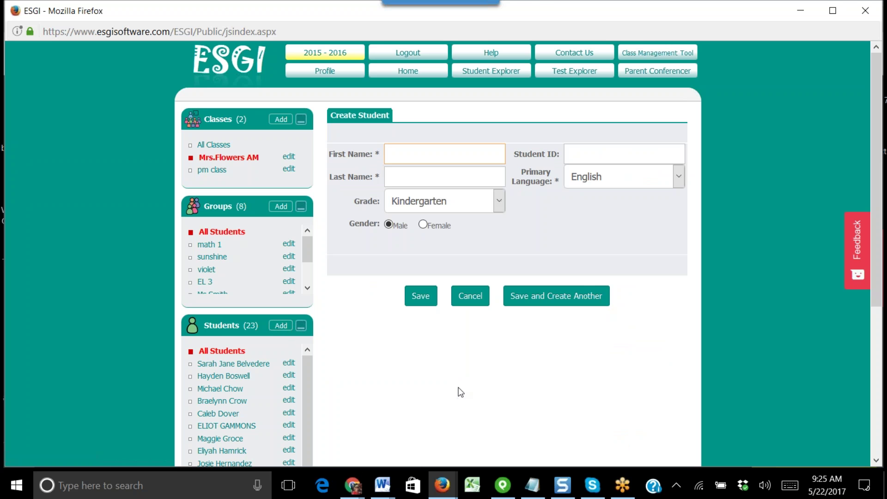
- Save a new student named 'test test' with Kindergarten grade and English as primary language
type("test")
left_click(443, 177)
type("test")
left_click(500, 203)
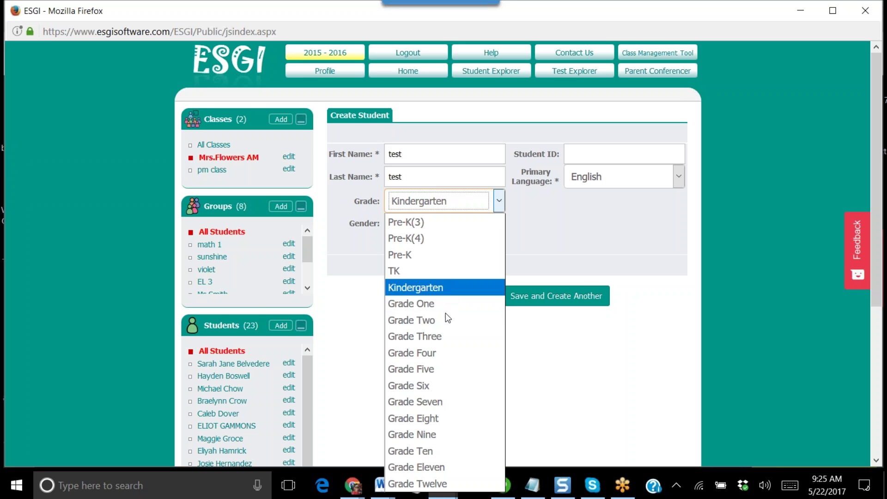
left_click(426, 288)
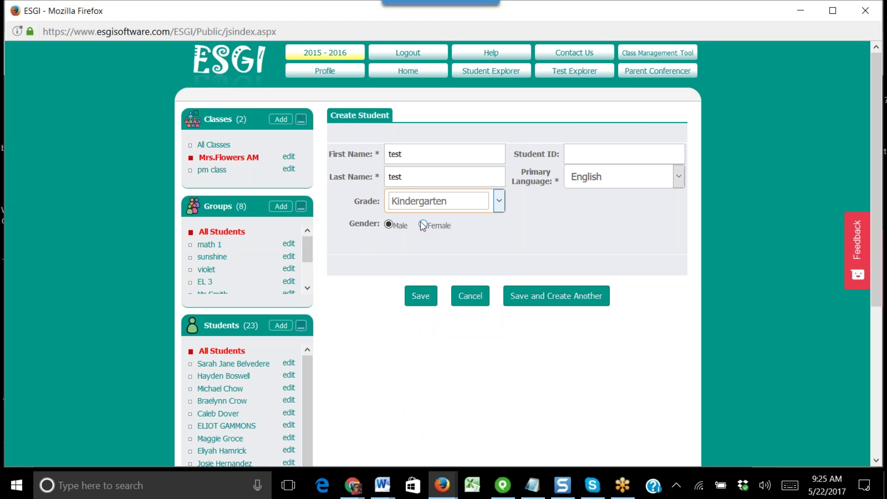
left_click(581, 149)
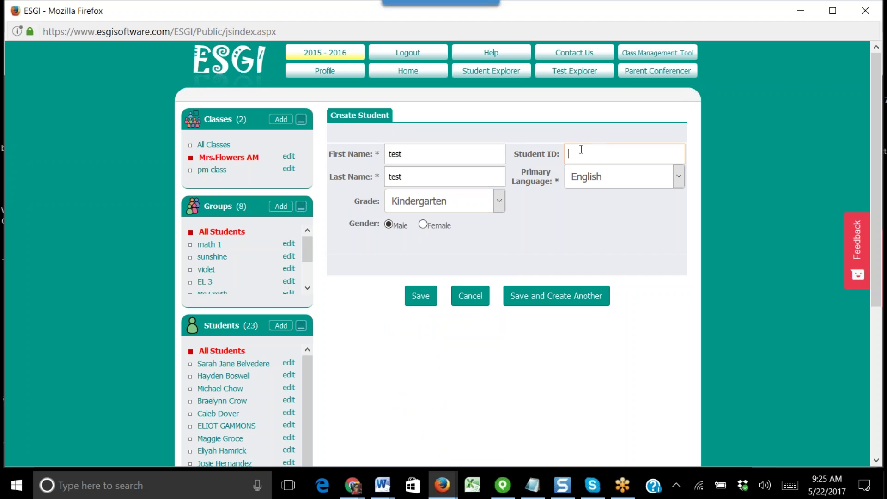
left_click(678, 178)
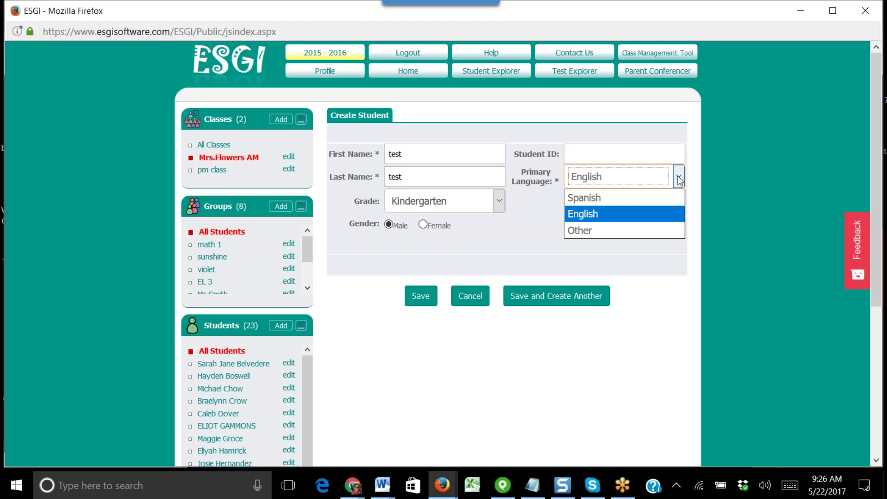
left_click(642, 176)
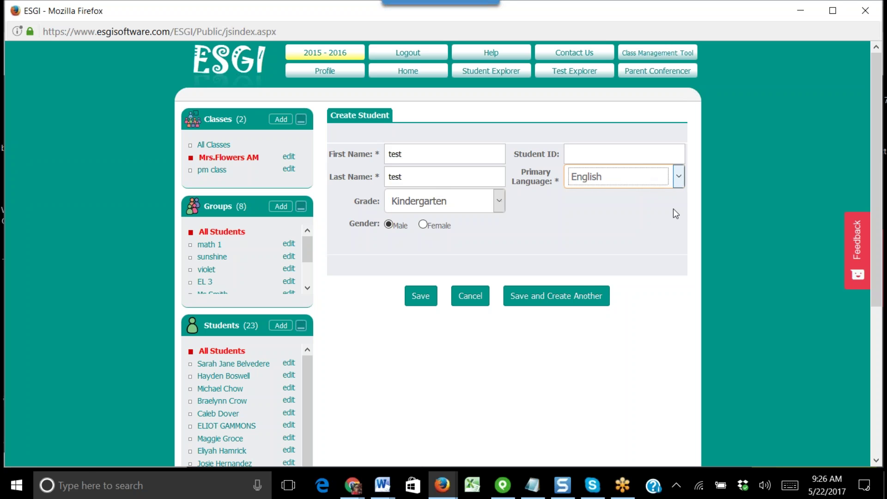
left_click(416, 298)
- Open test test's page from the Students list and start its Uppercase Letters test
scroll(487, 337, "down", 5)
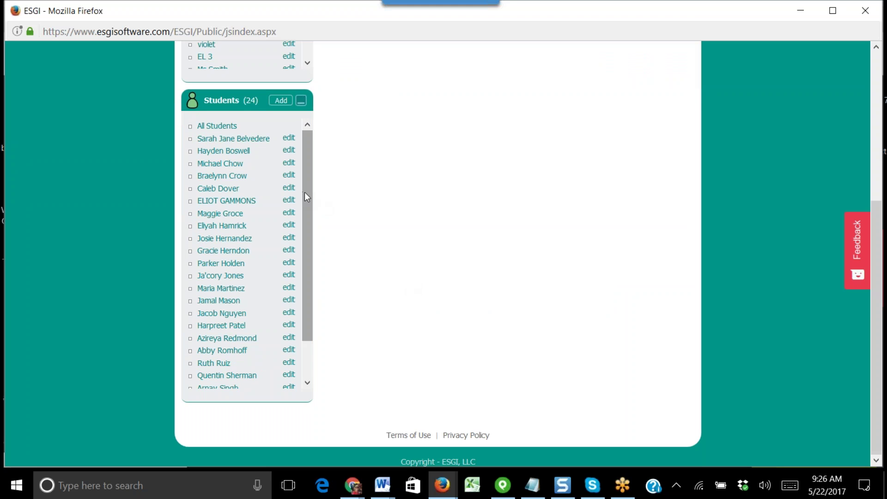
scroll(304, 192, "down", 2)
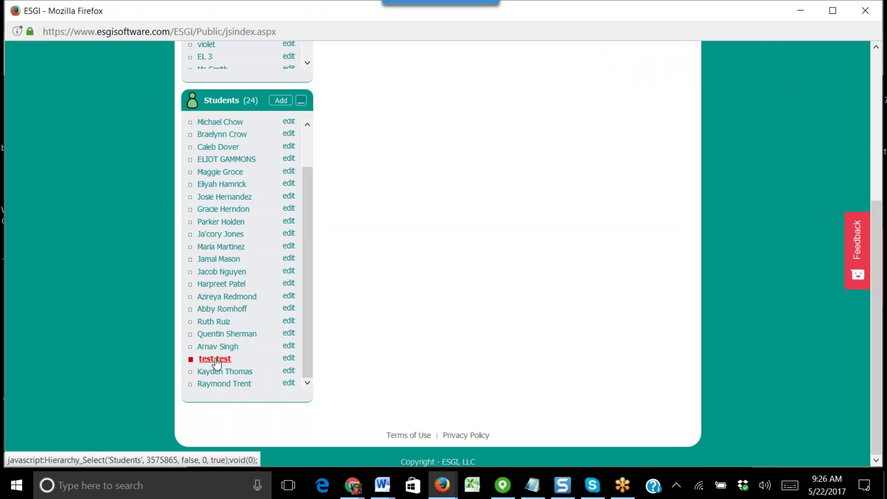
scroll(423, 350, "up", 1)
scroll(421, 350, "up", 1)
left_click(215, 435)
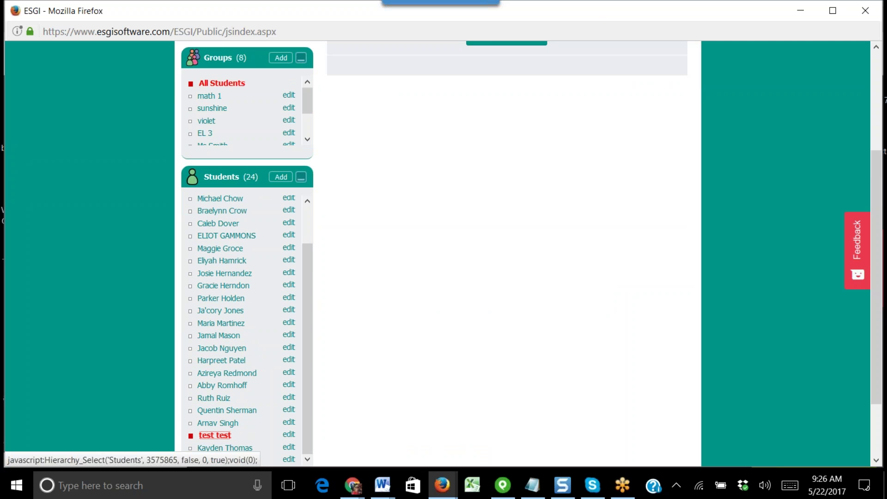
scroll(497, 438, "up", 4)
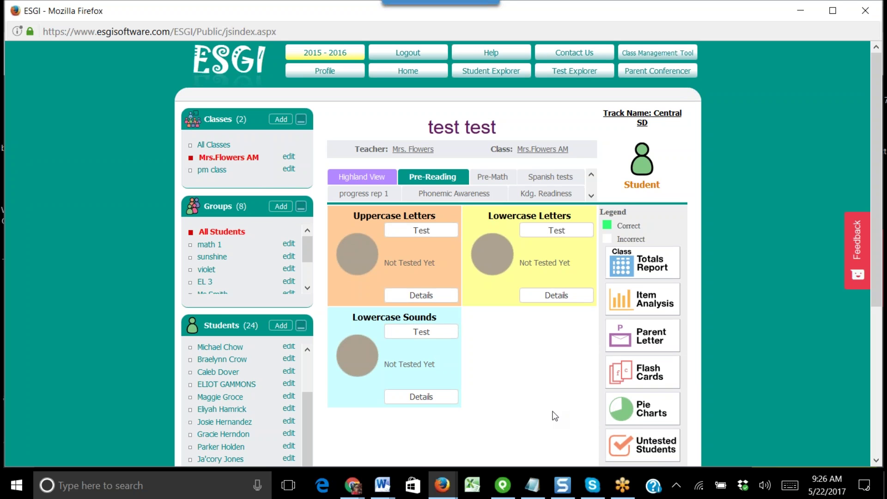
left_click(418, 233)
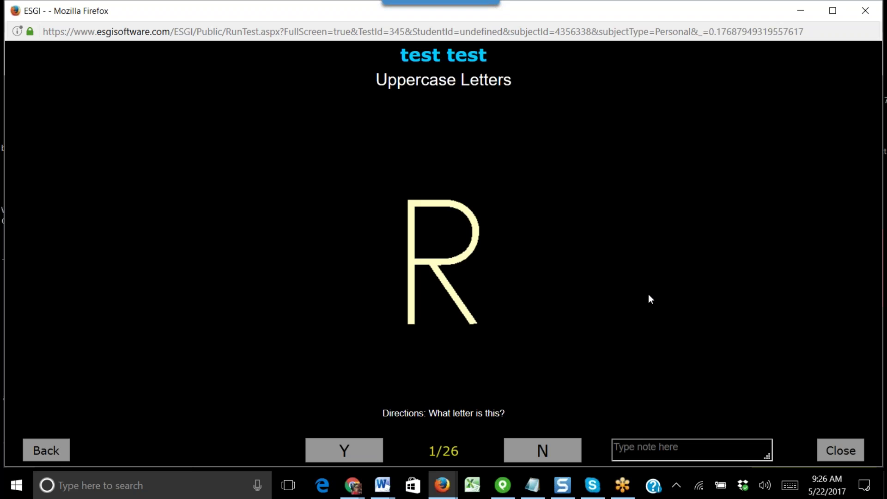
- Mark R known, W and T not known, U and P known, and F not known
left_click(364, 446)
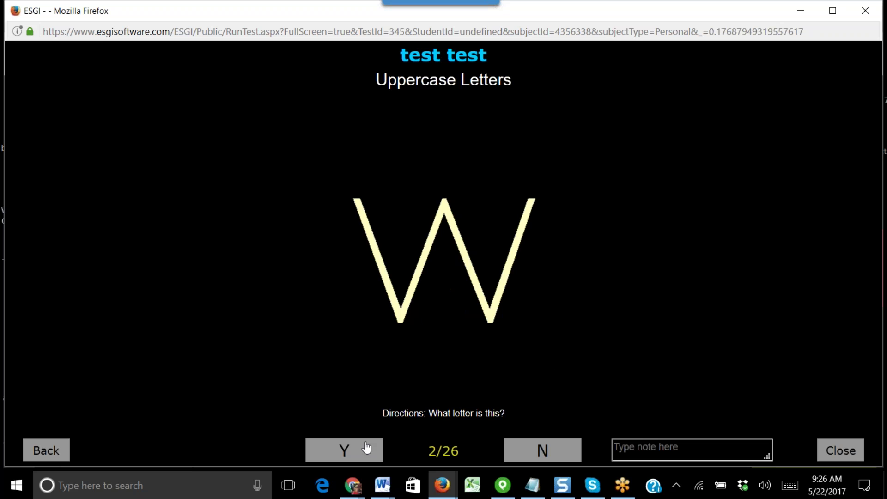
left_click(519, 456)
left_click(519, 456)
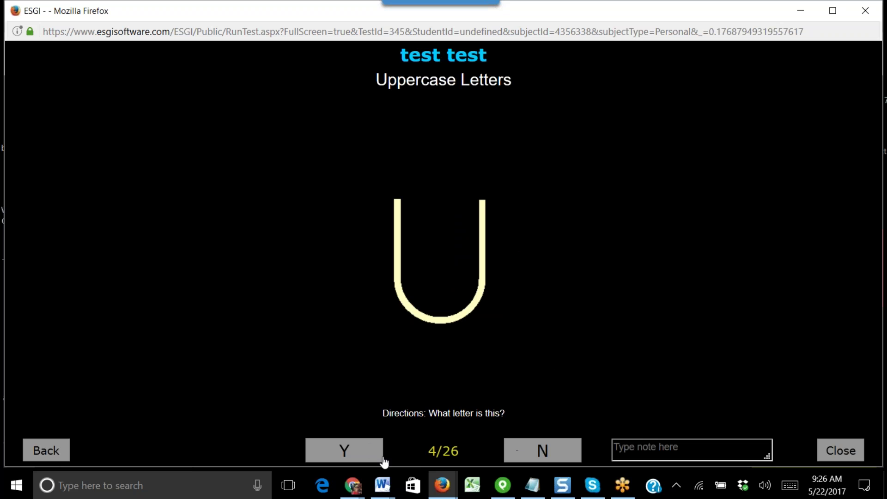
left_click(349, 452)
left_click(348, 451)
left_click(527, 450)
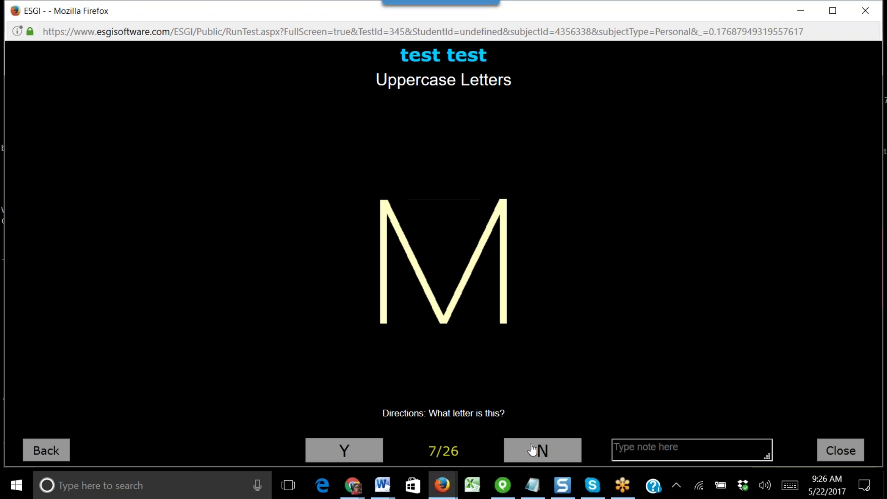
- Mark M not known with note 'said N', K known with note 'slowly', I not known, D known, then finish
type("said N")
left_click(531, 448)
type("slowly")
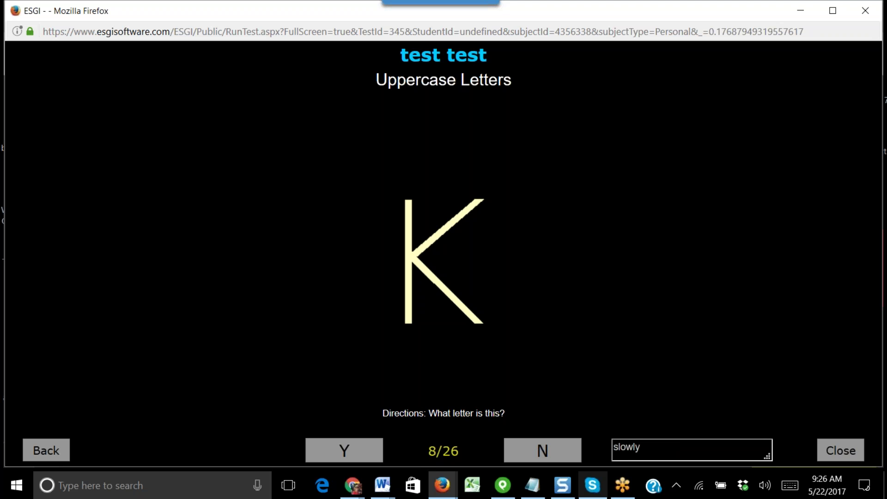
left_click(369, 451)
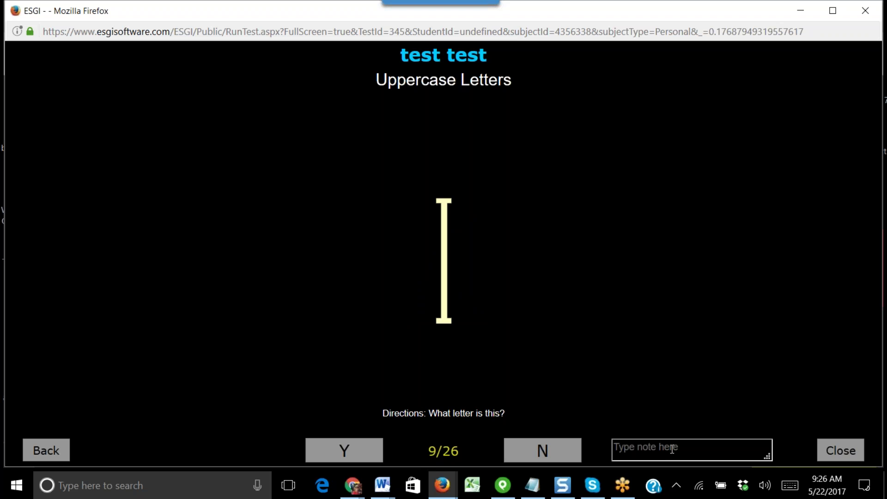
left_click(557, 455)
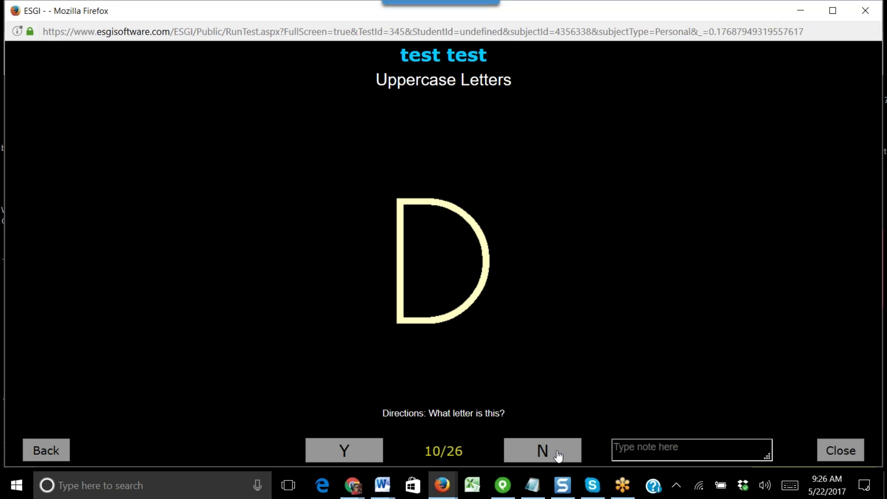
left_click(366, 455)
left_click(841, 451)
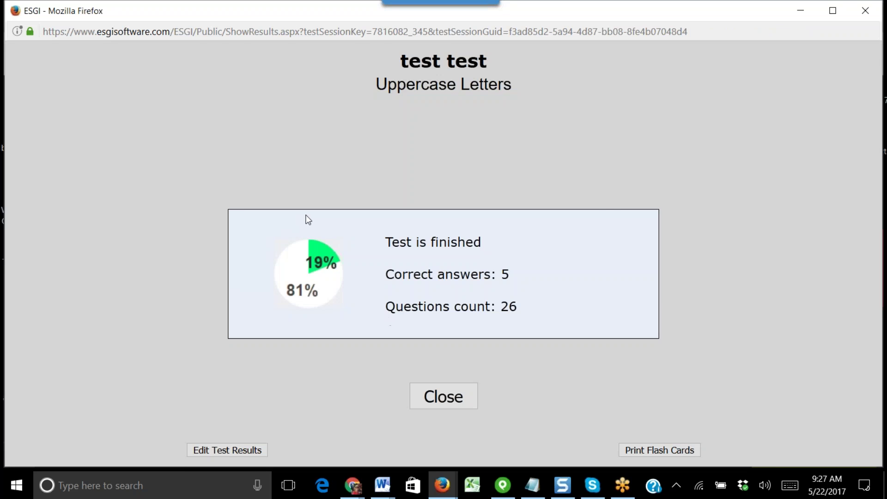
- Close the 19% results and generate an Uppercase Letters parent letter for test test
left_click(451, 396)
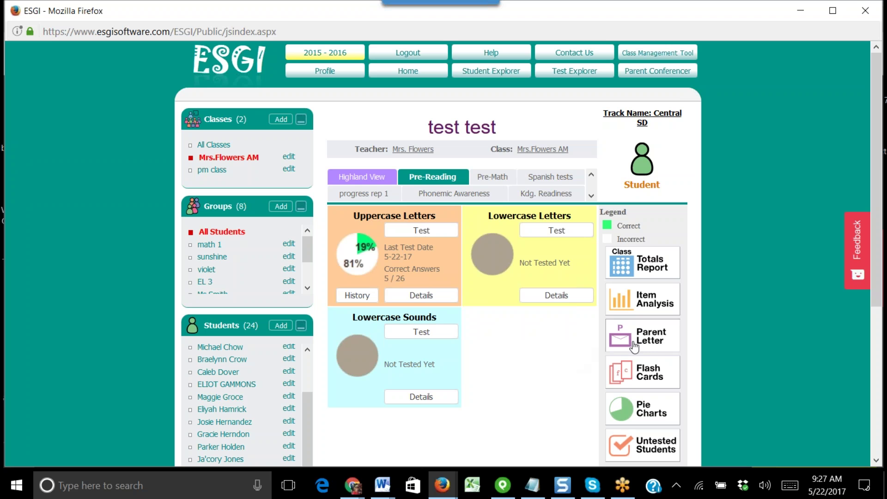
left_click(655, 338)
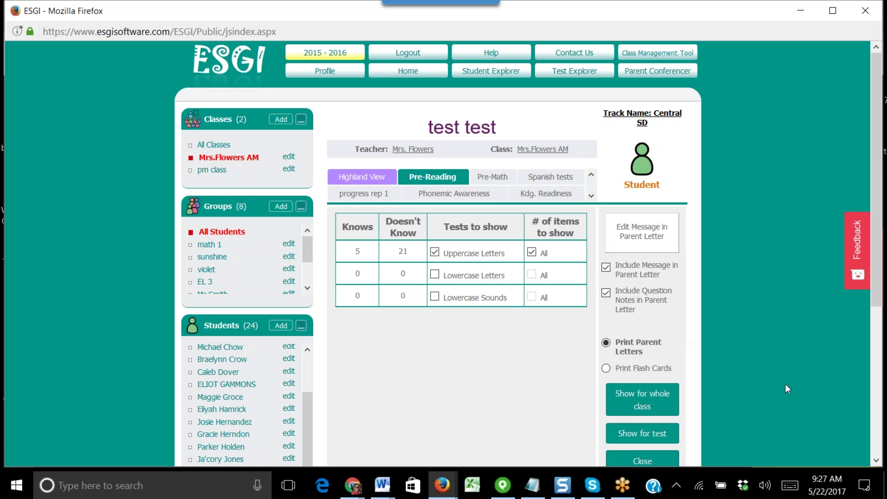
scroll(773, 336, "down", 3)
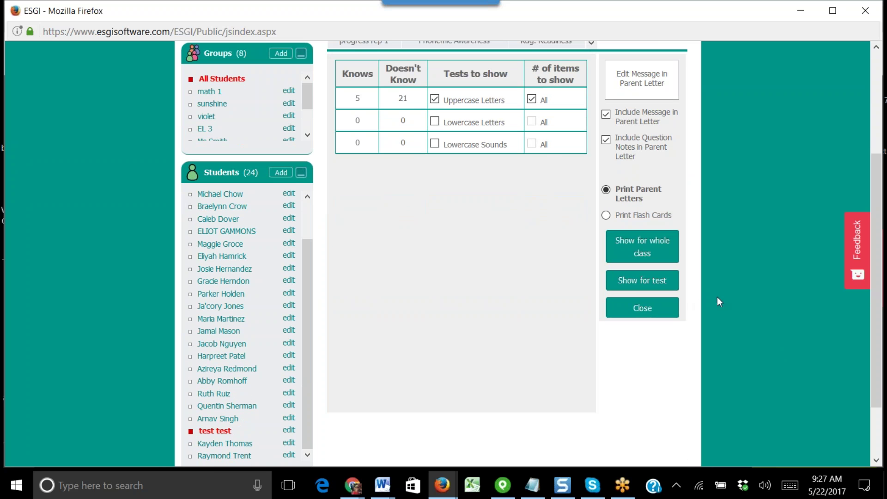
left_click(662, 282)
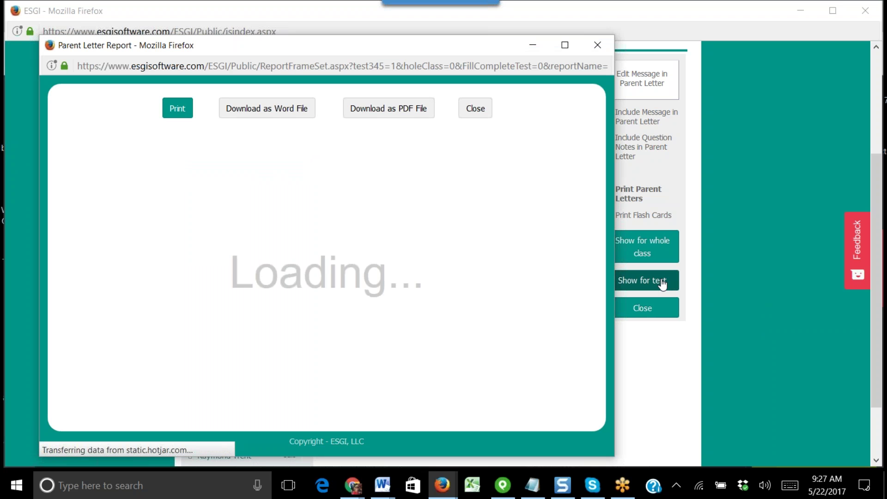
- Select the letter's body text and the student's name in the parent letter, then close the report
left_click_drag(213, 281, 13, 129)
left_click(479, 245)
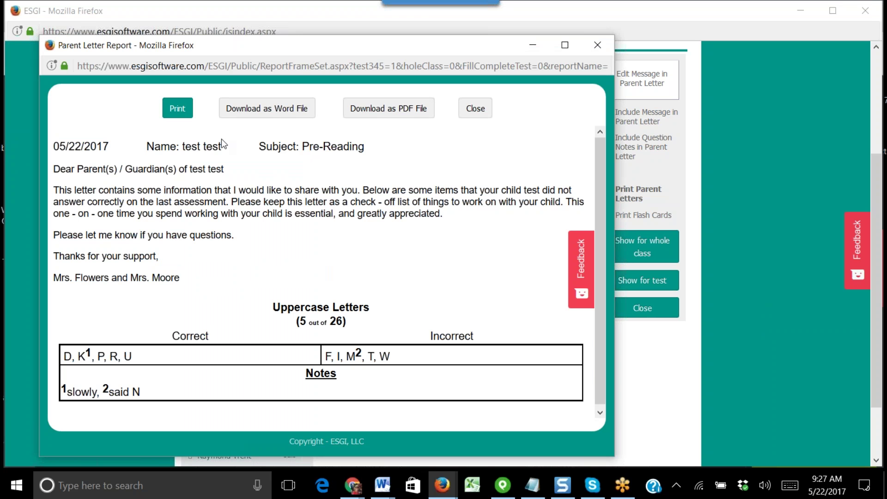
left_click_drag(224, 147, 182, 145)
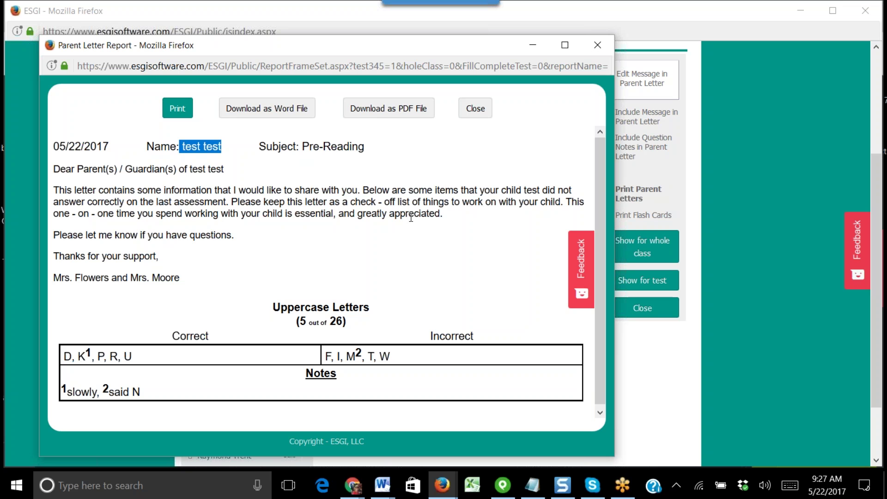
scroll(325, 275, "down", 1)
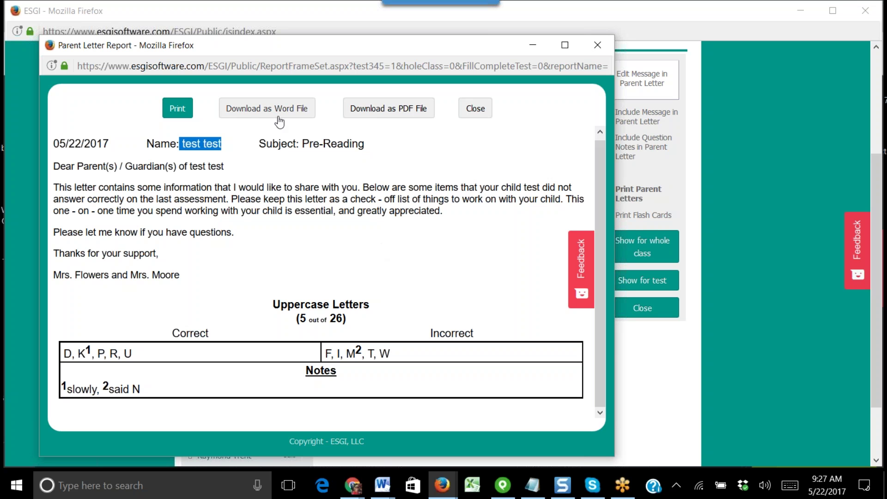
left_click(475, 110)
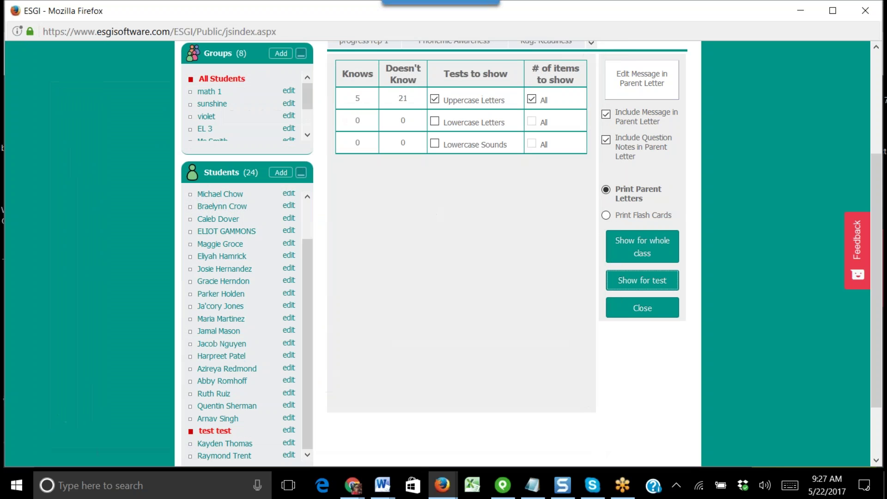
- Preview test test's Uppercase Letters flash cards, then close the preview and the flash-card options
left_click(667, 311)
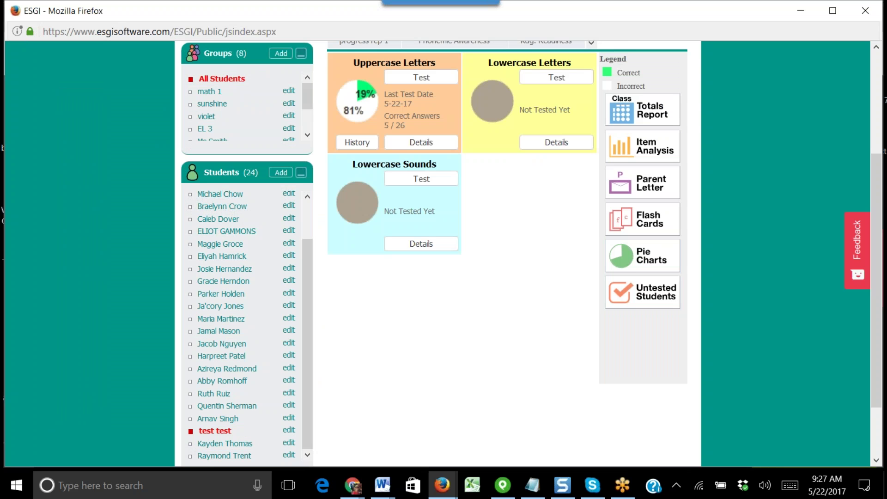
scroll(710, 379, "up", 3)
left_click(667, 315)
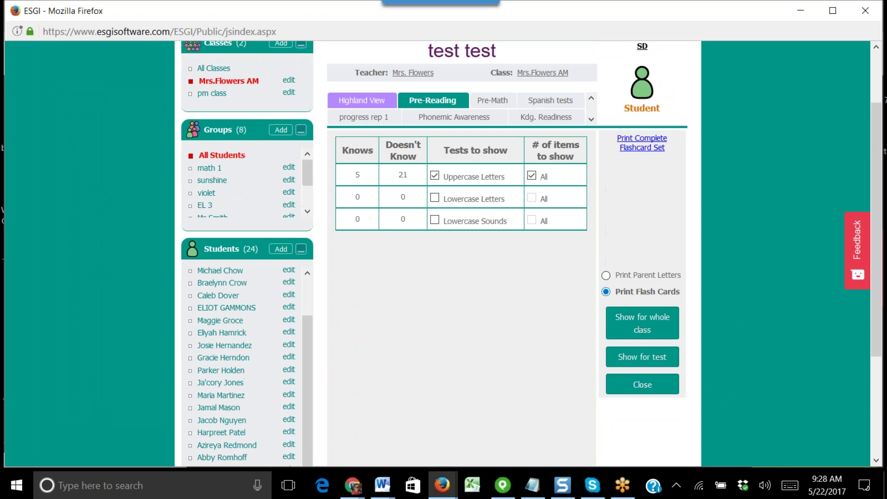
left_click(652, 358)
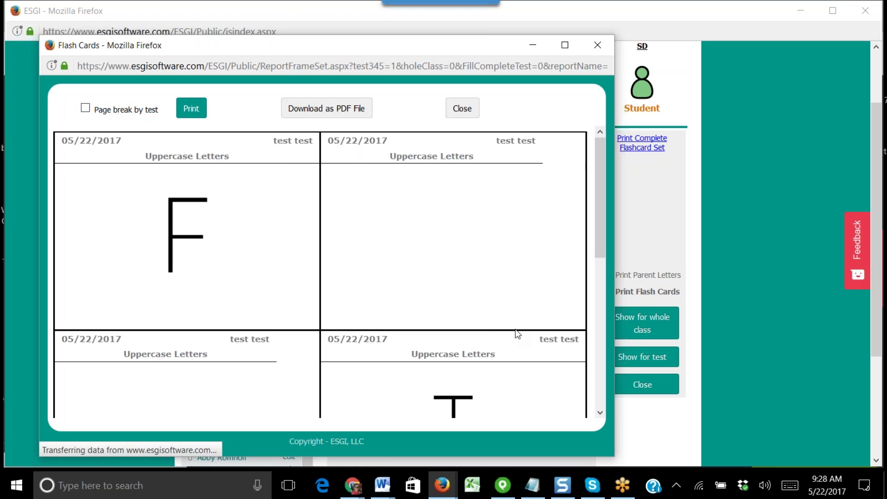
scroll(495, 323, "down", 6)
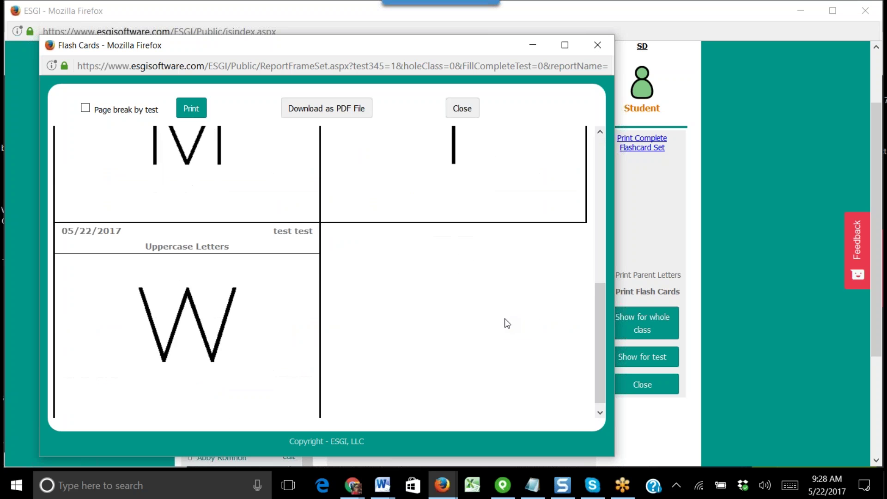
scroll(504, 326, "up", 6)
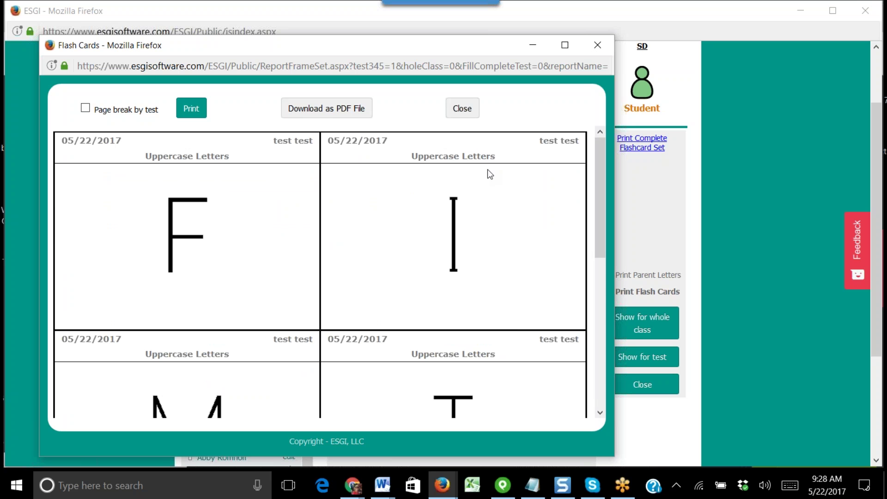
left_click(461, 109)
left_click(643, 385)
scroll(775, 379, "up", 3)
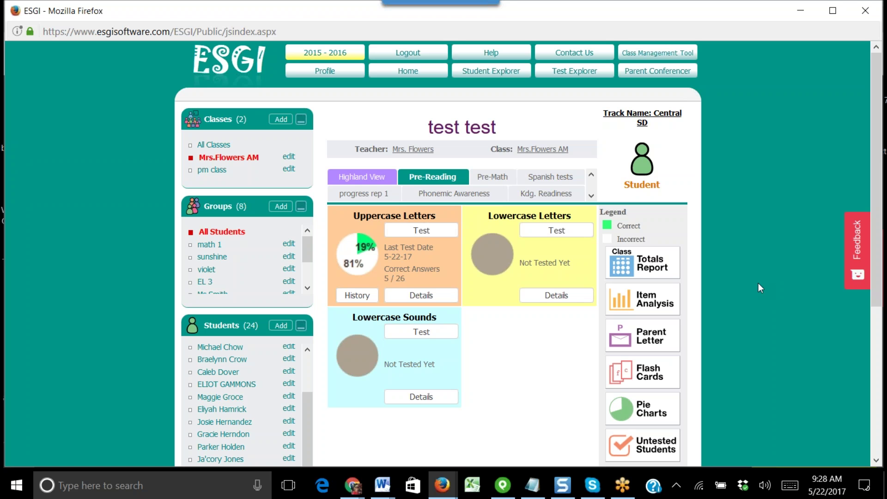
- Retest only incorrect Uppercase Letters items: R known, next two not known, then close the results
left_click(420, 234)
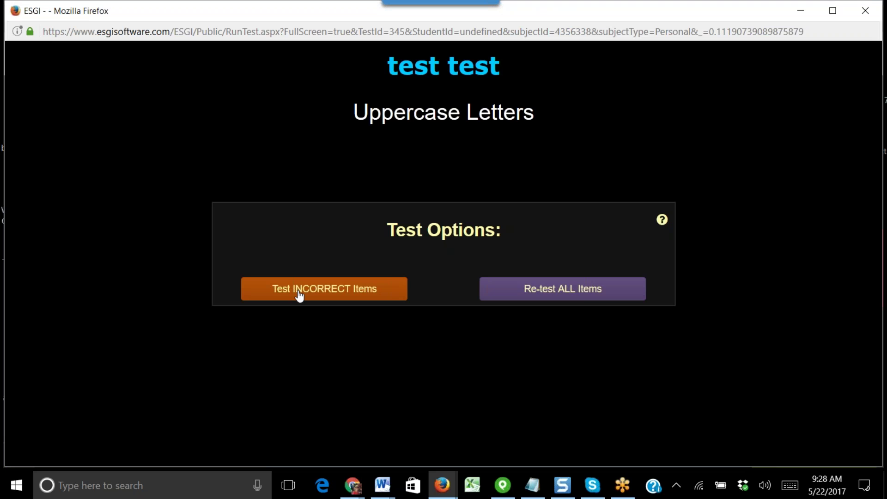
left_click(560, 294)
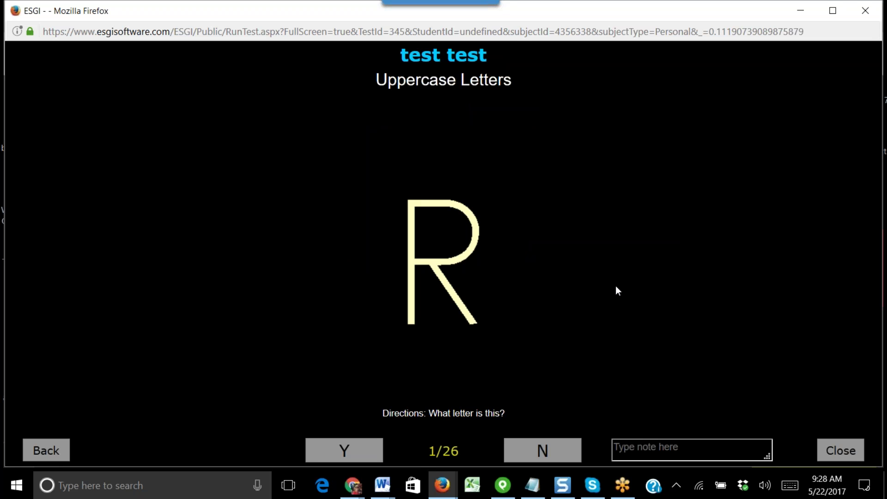
left_click(363, 461)
left_click(539, 451)
left_click(539, 452)
left_click(841, 455)
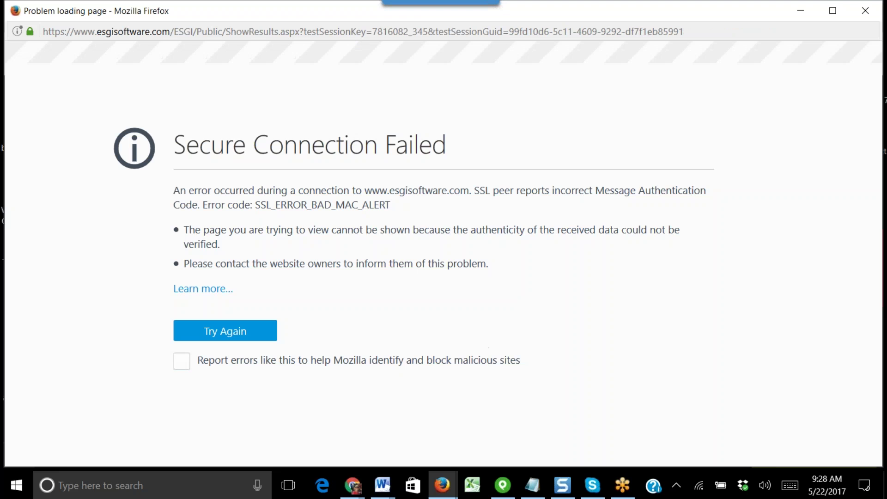
left_click(243, 330)
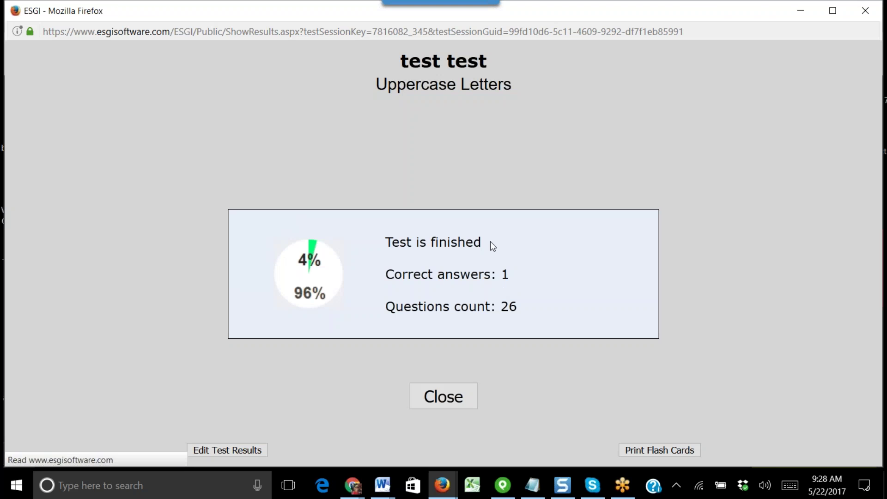
left_click(456, 388)
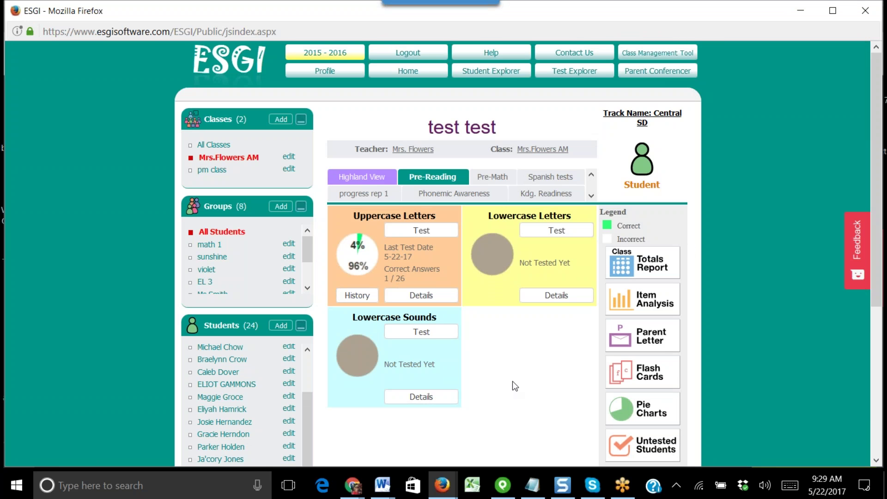
scroll(304, 390, "down", 1)
scroll(303, 390, "down", 3)
- Load a different student's dashboard with Uppercase, Lowercase Letters and Lowercase Sounds all at 100%
left_click(227, 308)
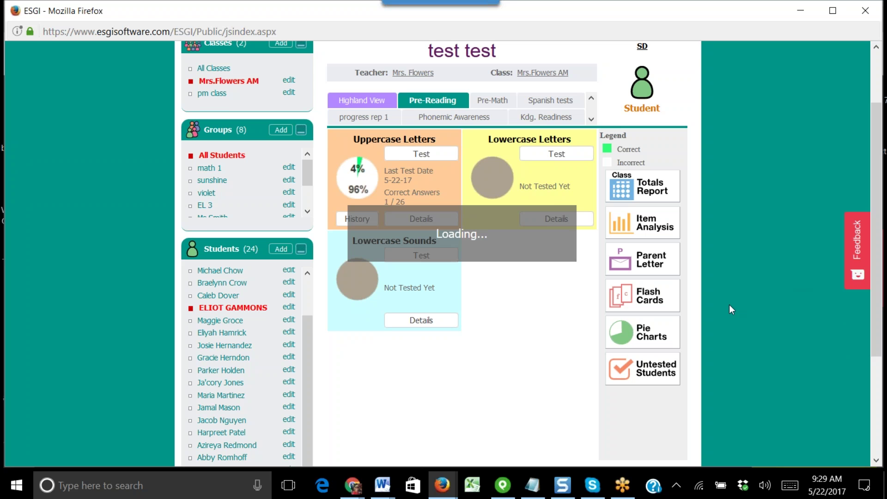
scroll(549, 439, "up", 3)
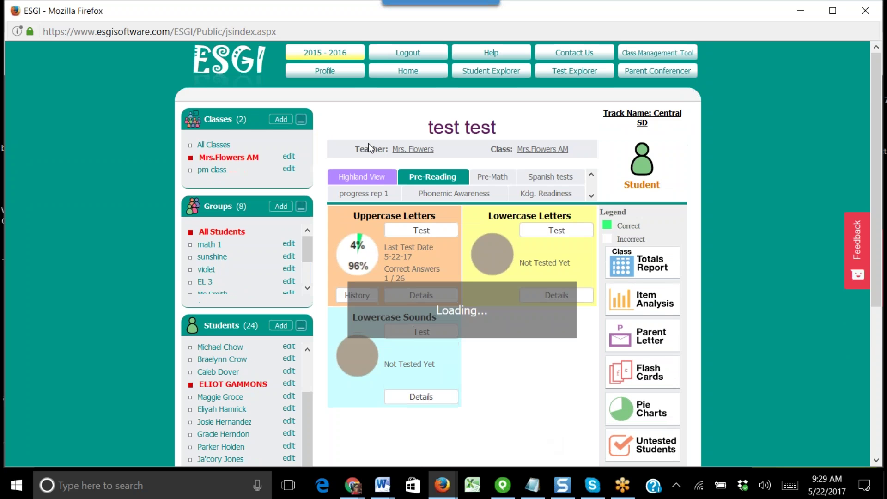
left_click(228, 58)
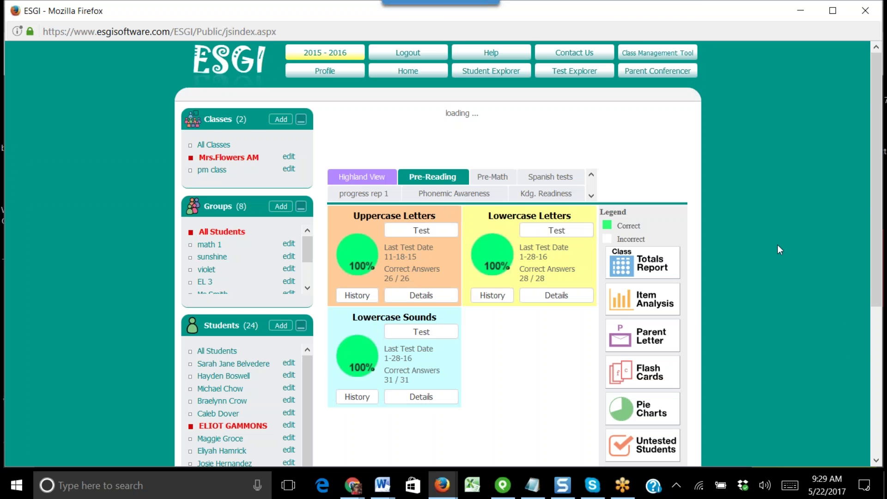
scroll(782, 250, "down", 3)
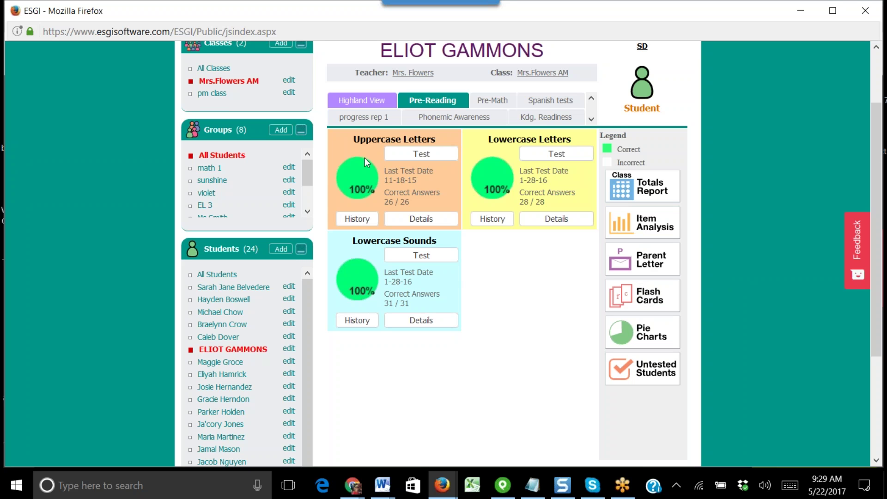
- View and close the Uppercase Letters history chart, then show the Lowercase Letters history chart
left_click(357, 222)
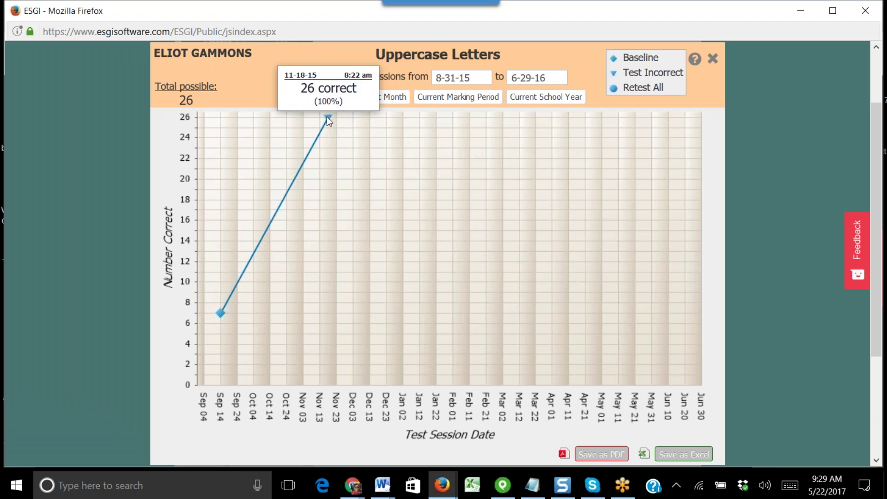
left_click(712, 60)
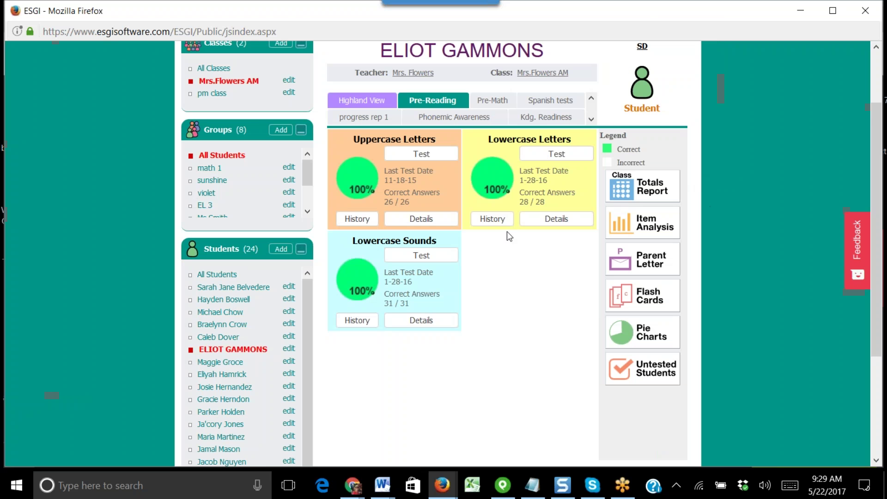
left_click(498, 221)
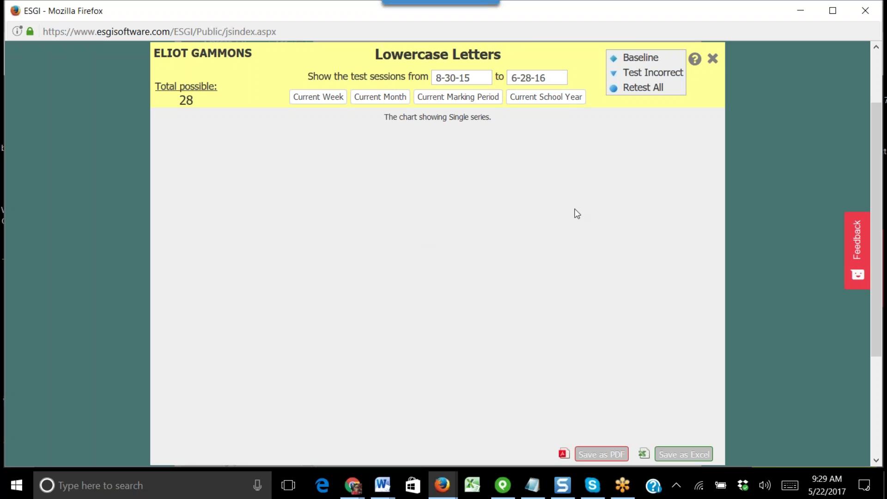
- Swap the Lowercase Letters chart for the Lowercase Sounds history, review its 0-to-31 points, then close it
left_click(712, 61)
left_click(363, 322)
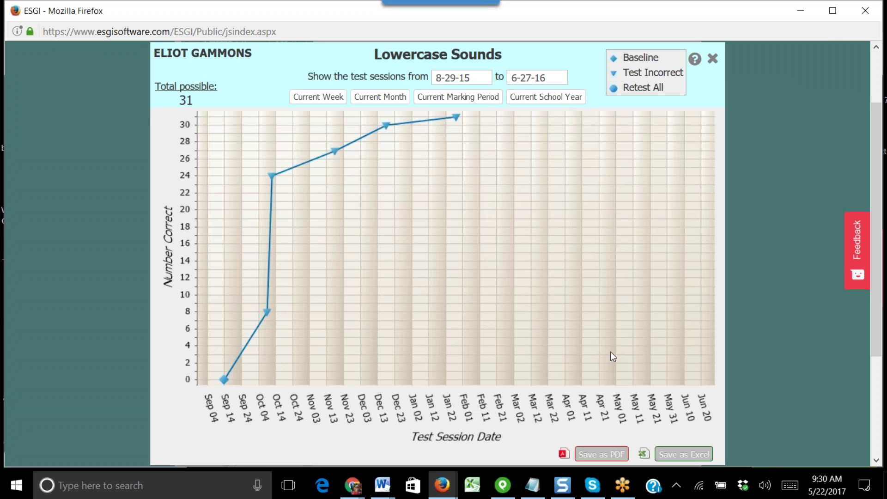
mouse_move(224, 384)
mouse_move(268, 315)
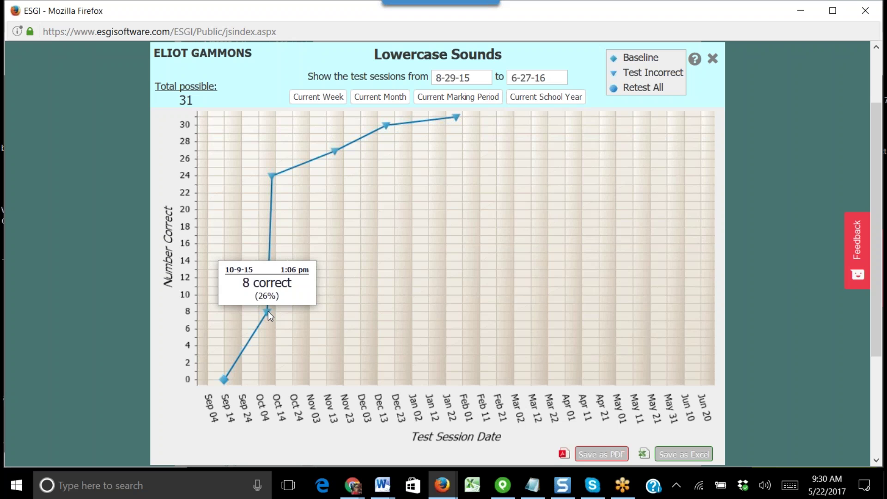
mouse_move(274, 180)
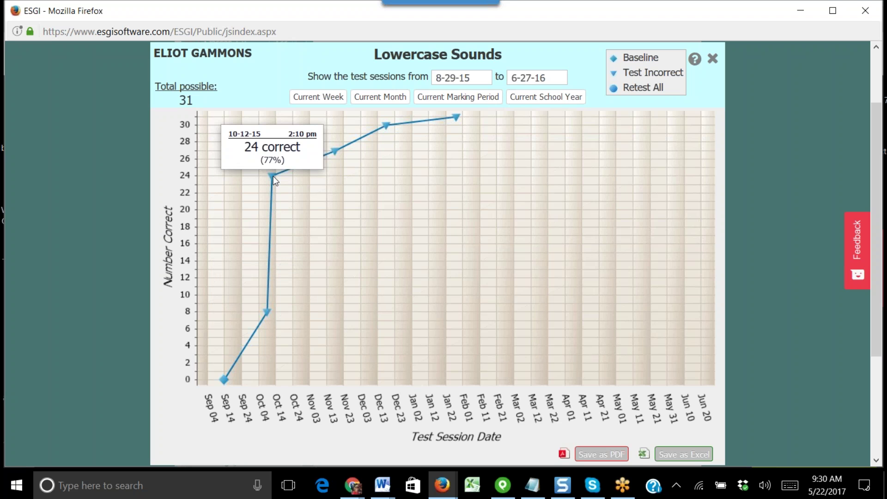
mouse_move(335, 151)
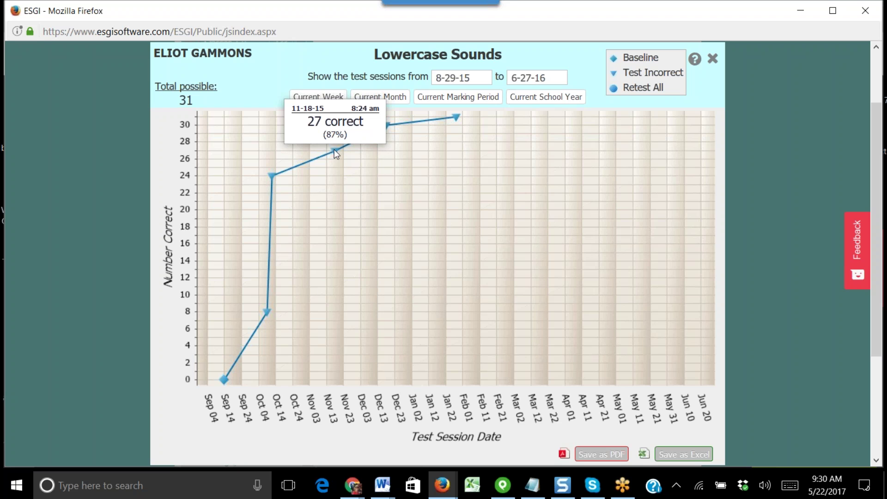
mouse_move(388, 129)
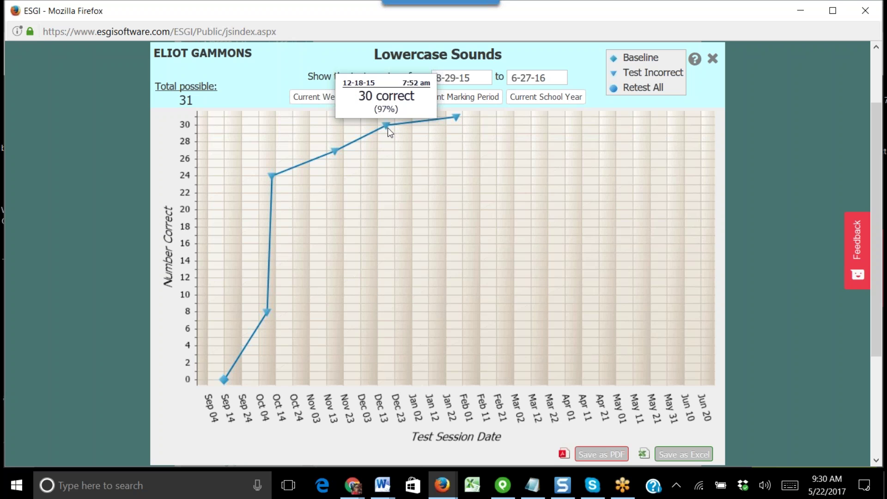
mouse_move(456, 116)
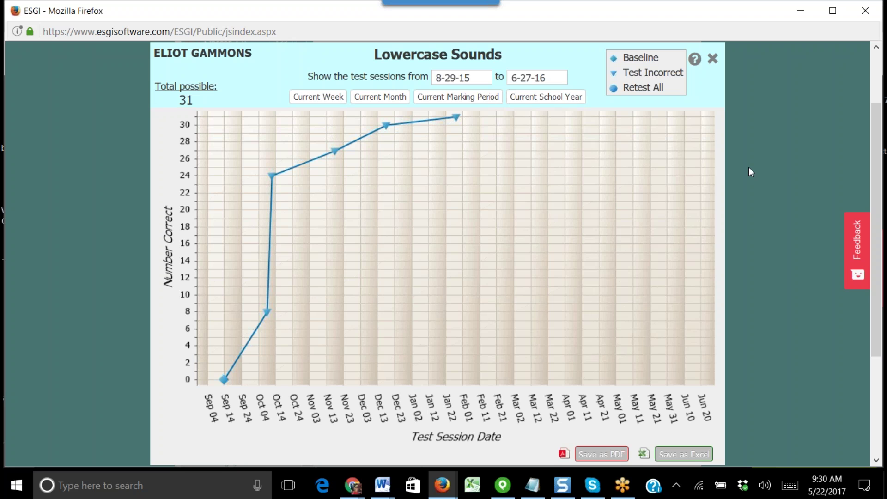
left_click(713, 58)
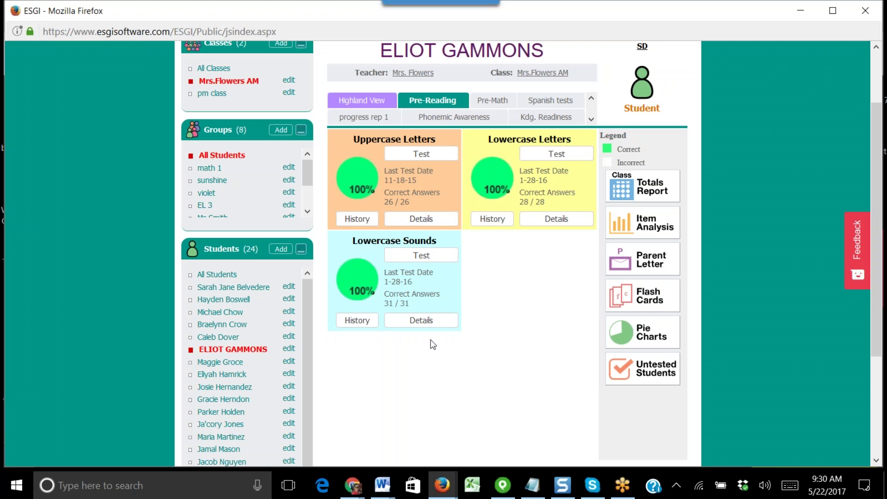
- Open the Lowercase Sounds session details and select the 1-28-16 9:26 AM session (31/31)
left_click(427, 324)
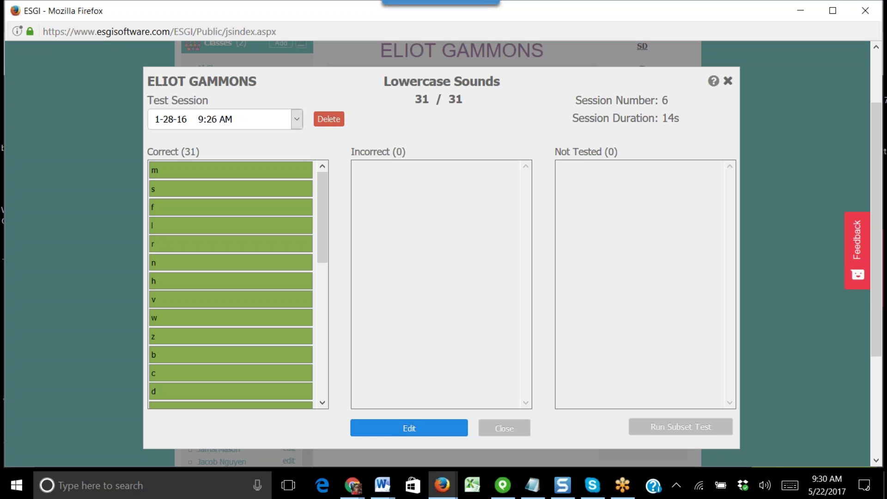
left_click(298, 119)
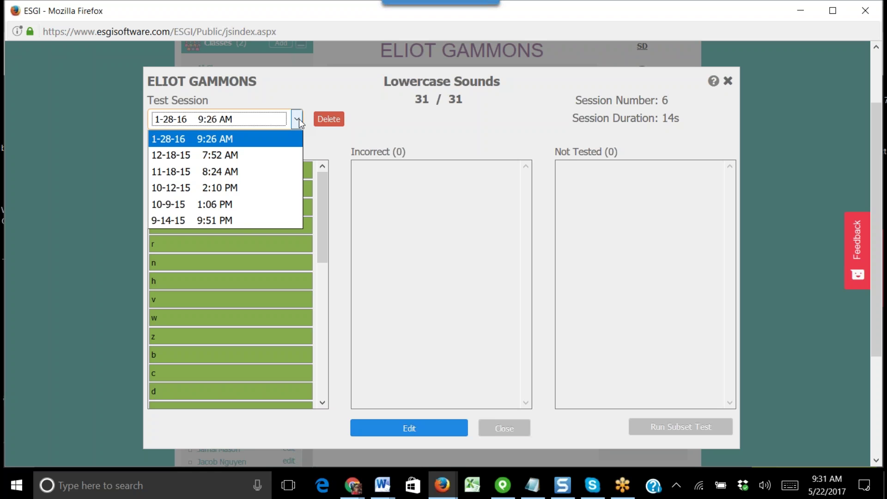
left_click(207, 159)
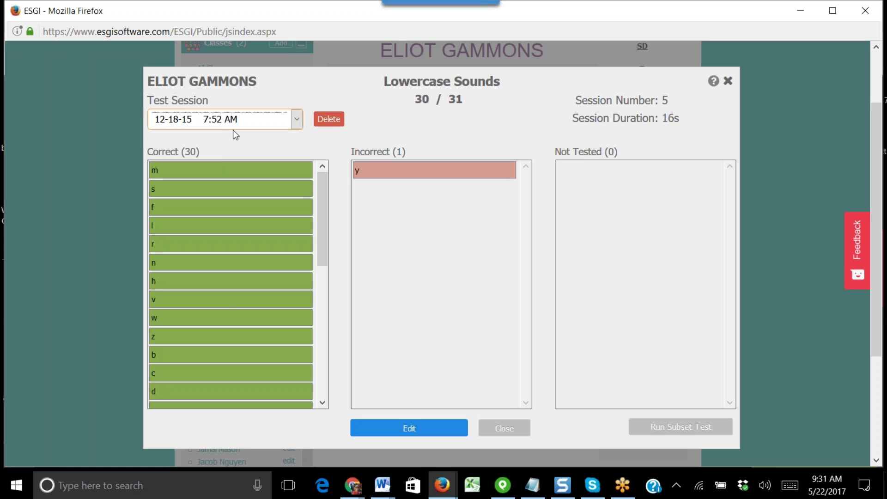
left_click(297, 122)
left_click(251, 137)
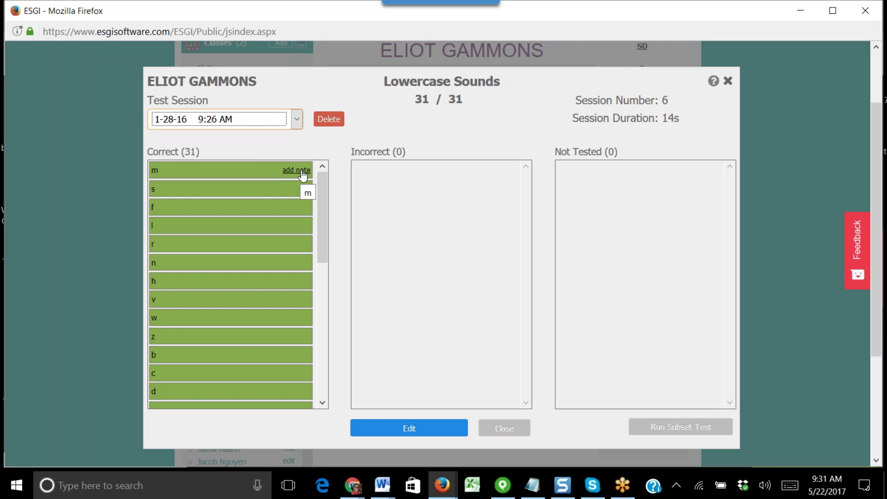
left_click(294, 123)
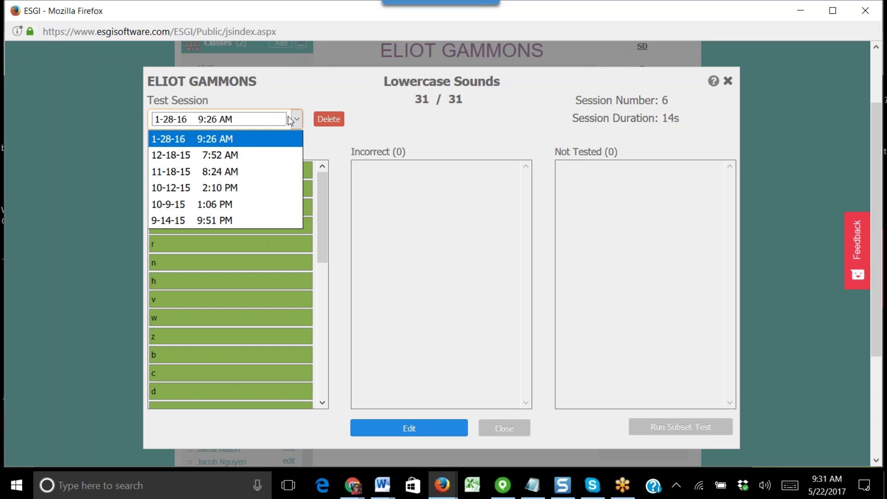
left_click(436, 123)
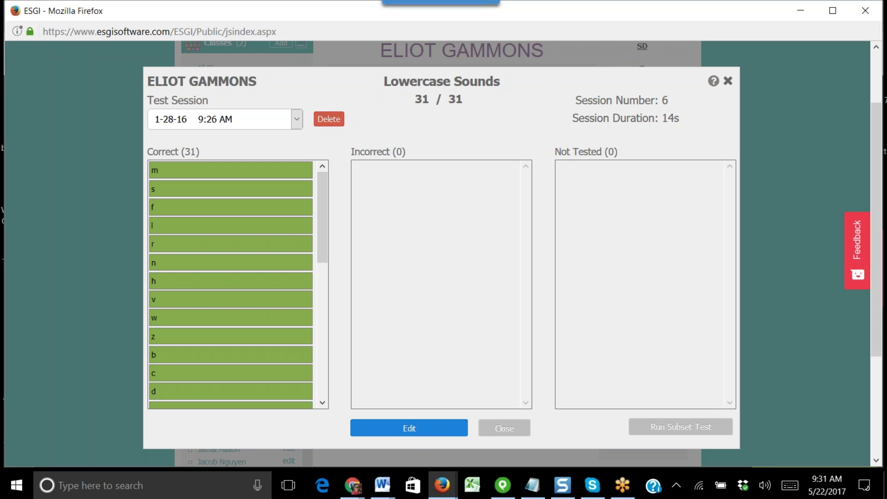
- Move the letters s and n to Incorrect in this session and save the edited results
left_click(415, 425)
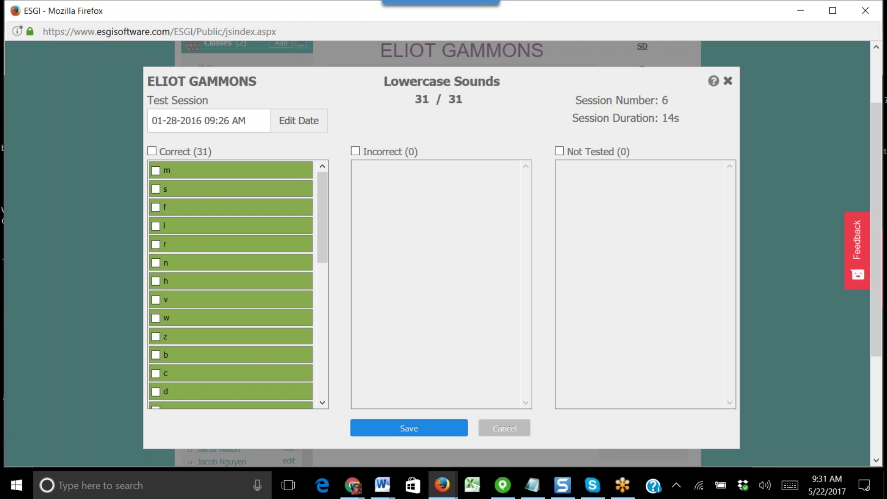
left_click(155, 189)
left_click(341, 276)
left_click(156, 244)
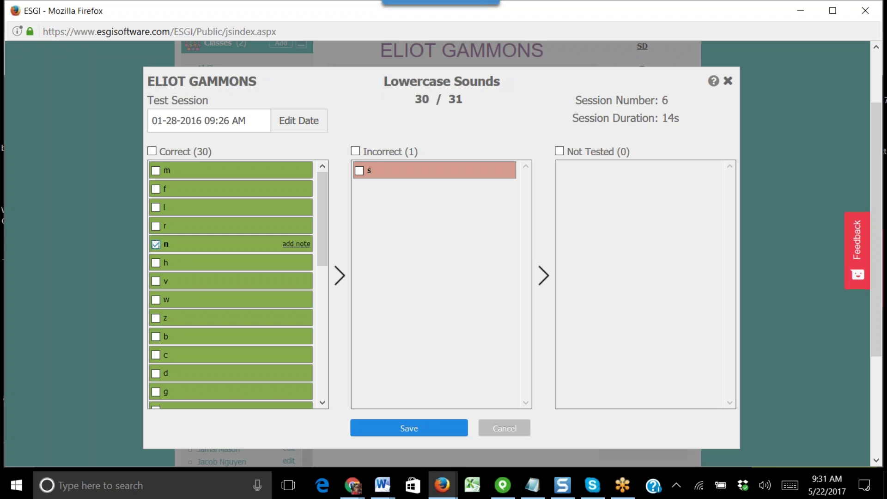
left_click(340, 277)
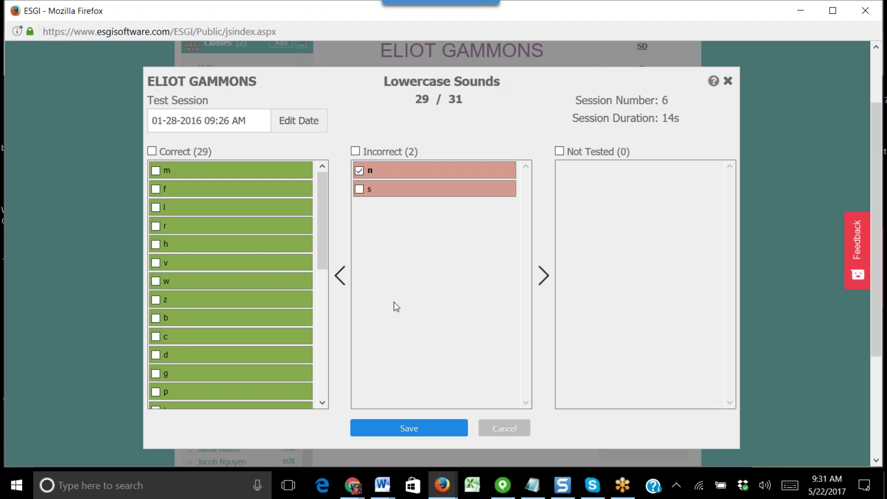
left_click(423, 428)
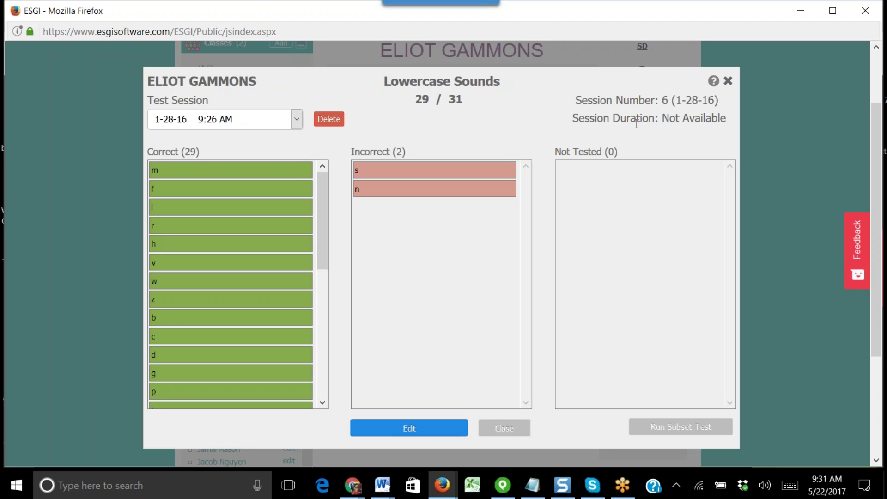
left_click(296, 119)
- Pick the 12-18-15 session, then close the results to see Lowercase Sounds at 29/31
left_click(245, 153)
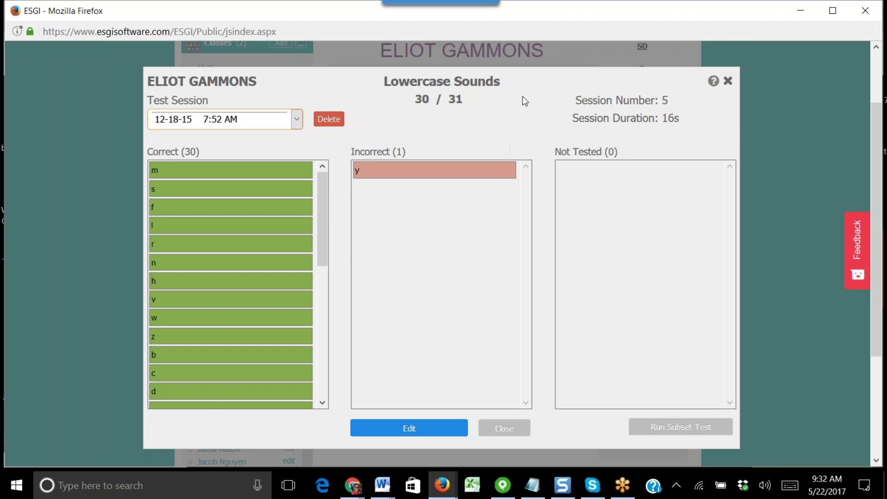
left_click(512, 428)
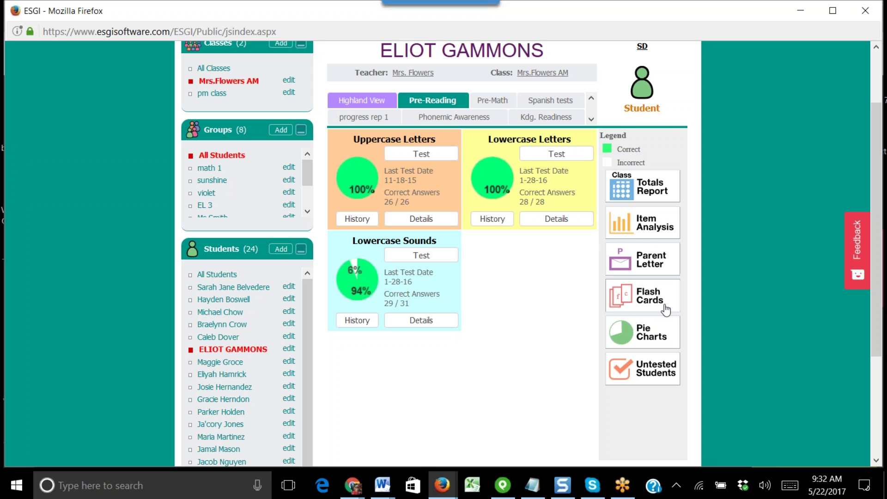
scroll(703, 350, "up", 3)
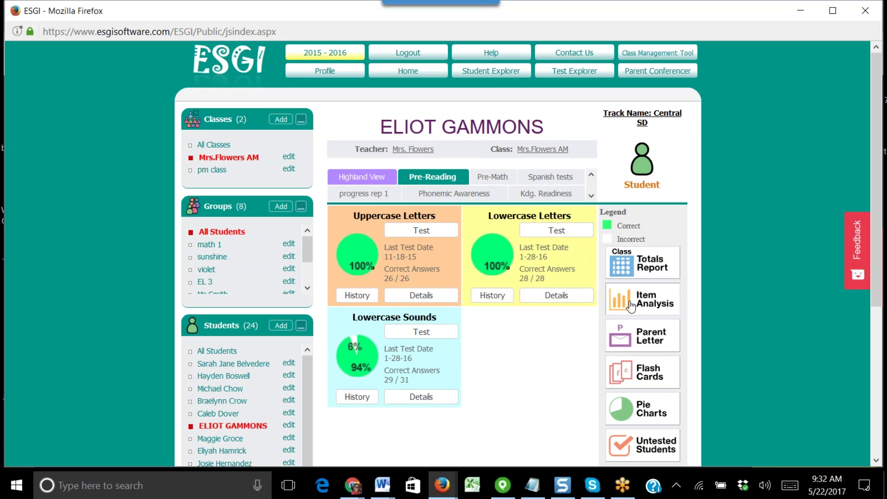
- Open the Uppercase Letters item analysis and view the details for the F bar
left_click(633, 305)
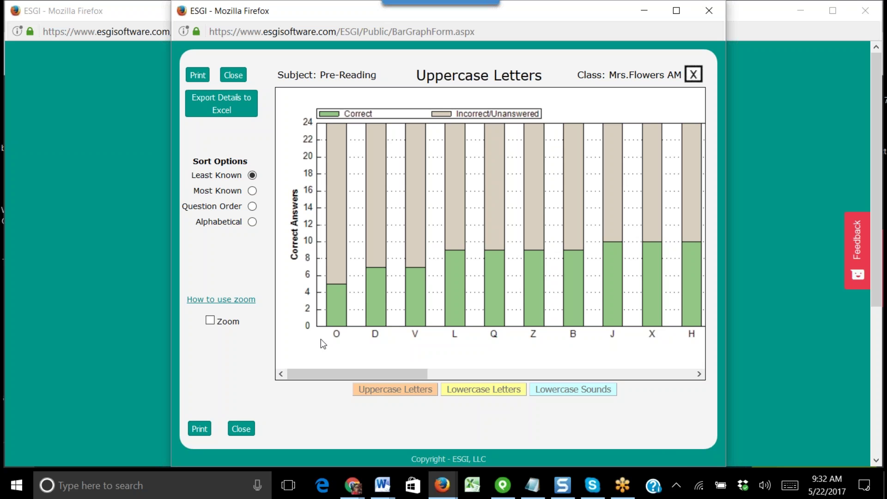
left_click_drag(344, 373, 689, 363)
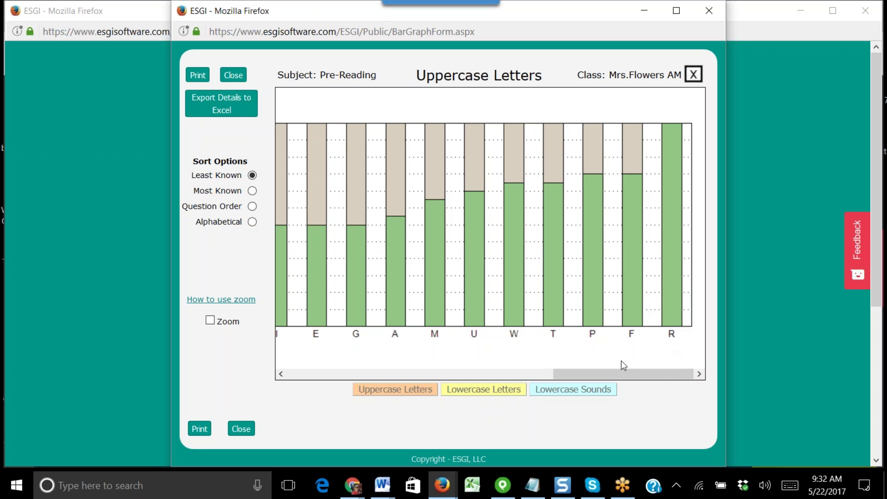
left_click(630, 146)
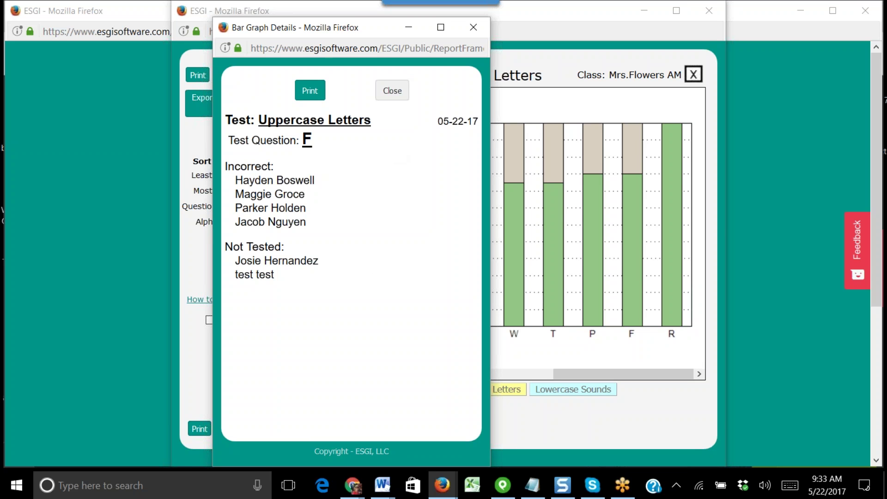
- Close the F details, switch the bar graph to Lowercase Sounds, and export it to Excel
left_click(393, 91)
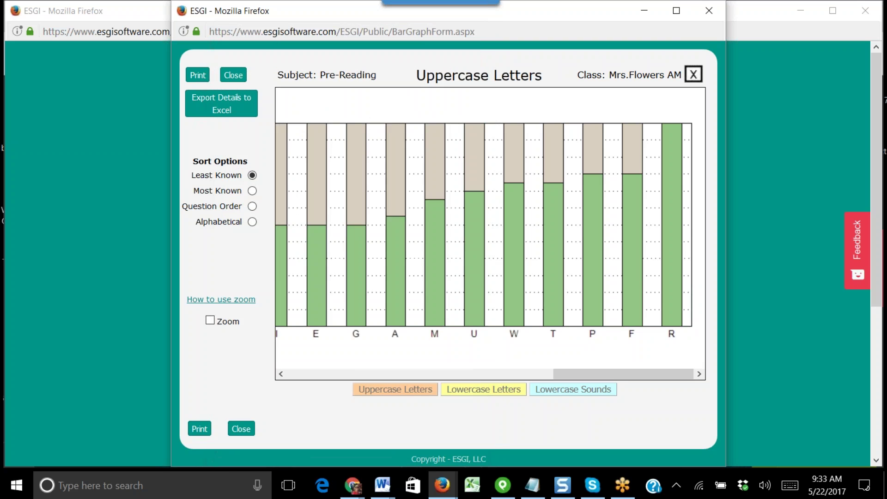
left_click_drag(623, 374, 326, 365)
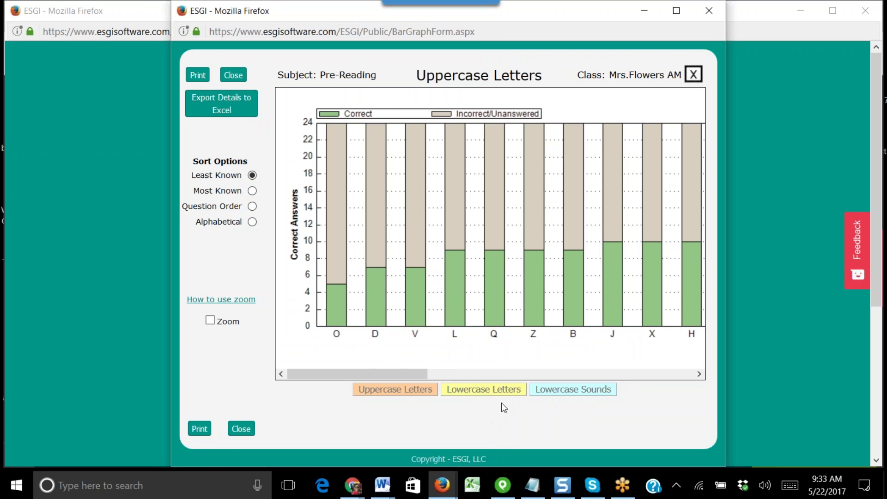
left_click(496, 392)
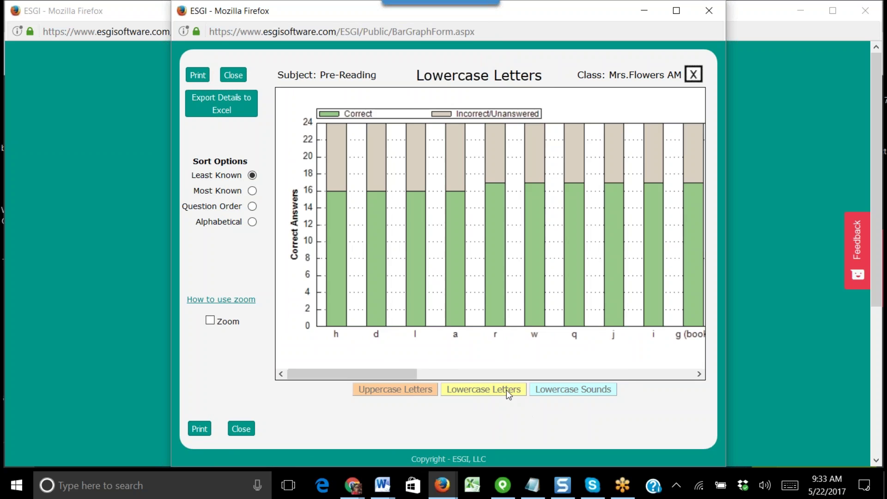
left_click(588, 391)
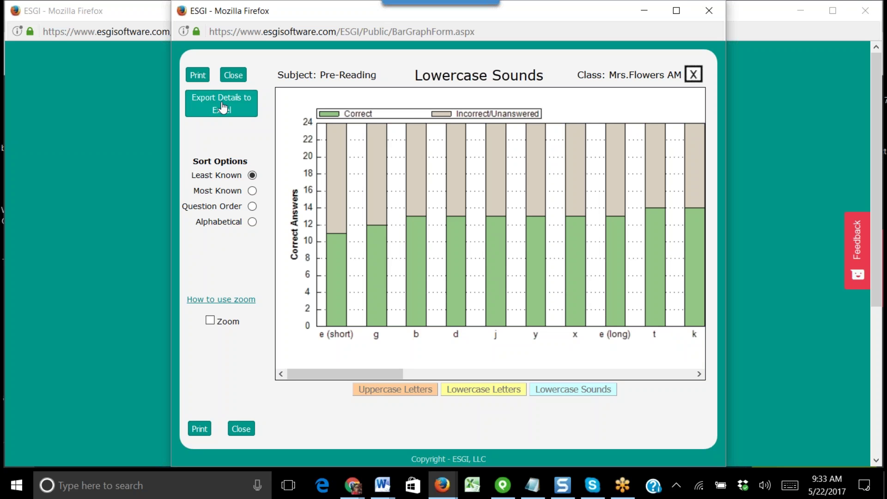
left_click(223, 108)
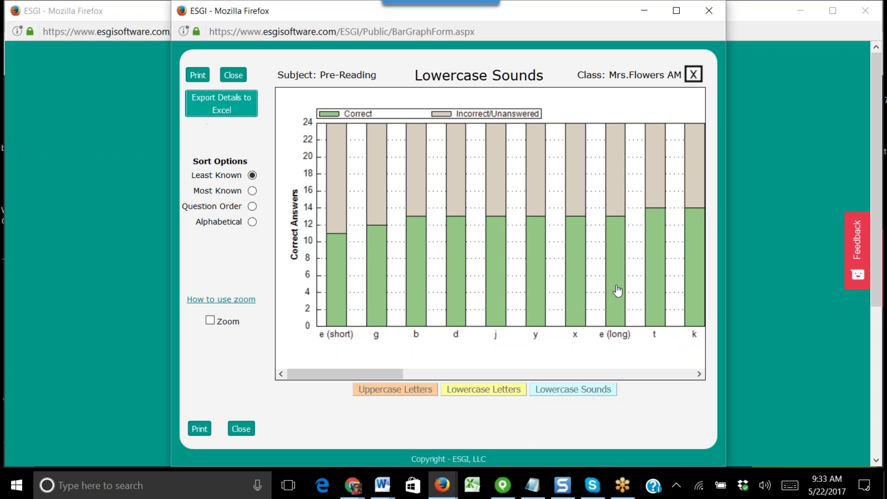
- Open the exported report in Excel, enable editing, then close Excel
key("Return")
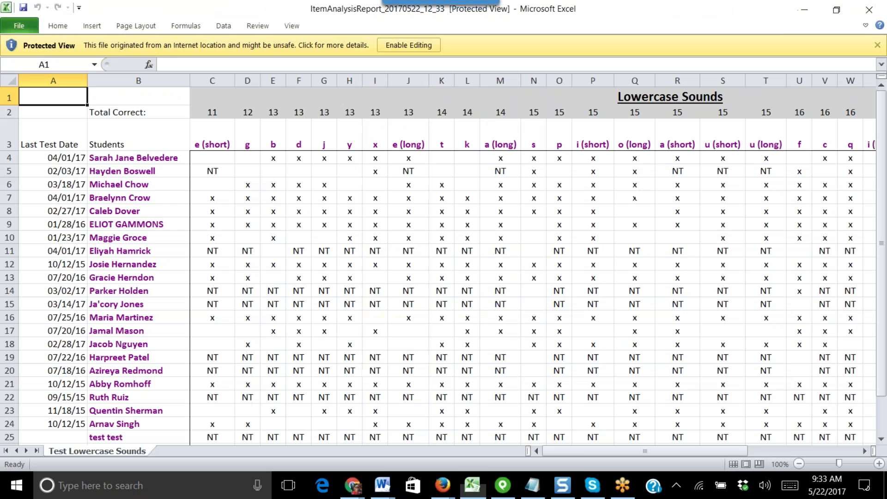
left_click(381, 44)
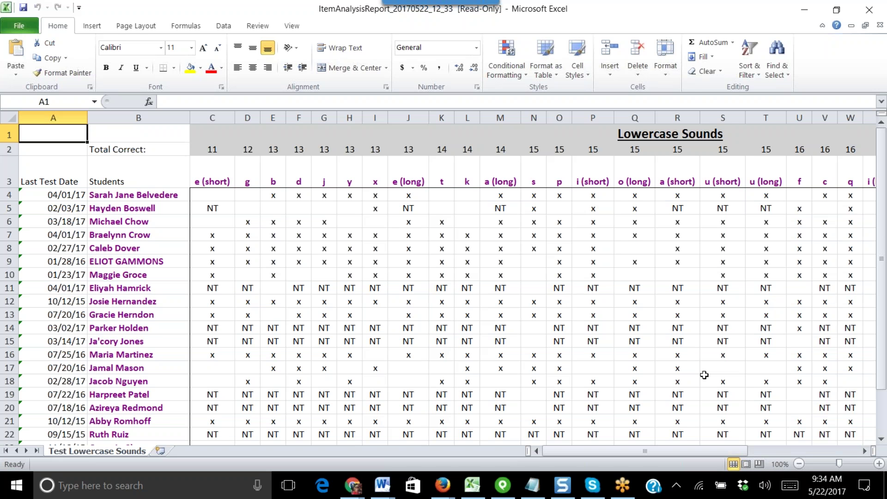
left_click(867, 7)
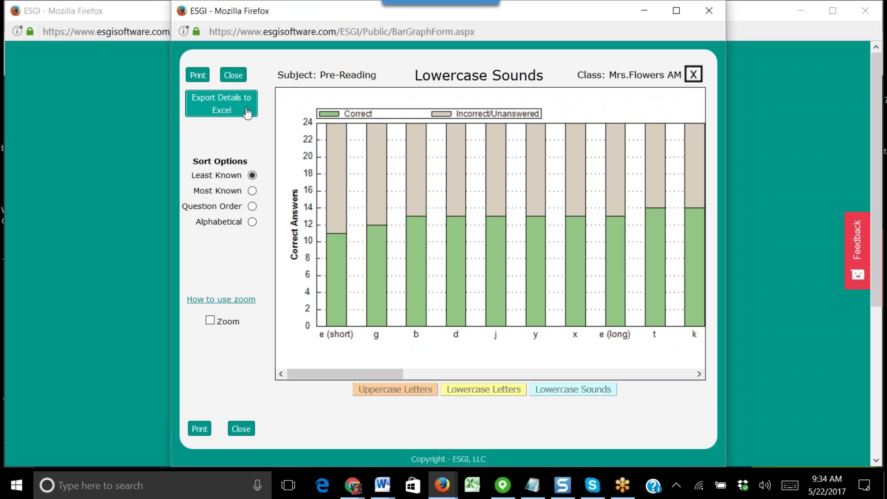
- Close the item analysis window and open the Pre-Reading Class Totals Report from the student page
left_click(241, 429)
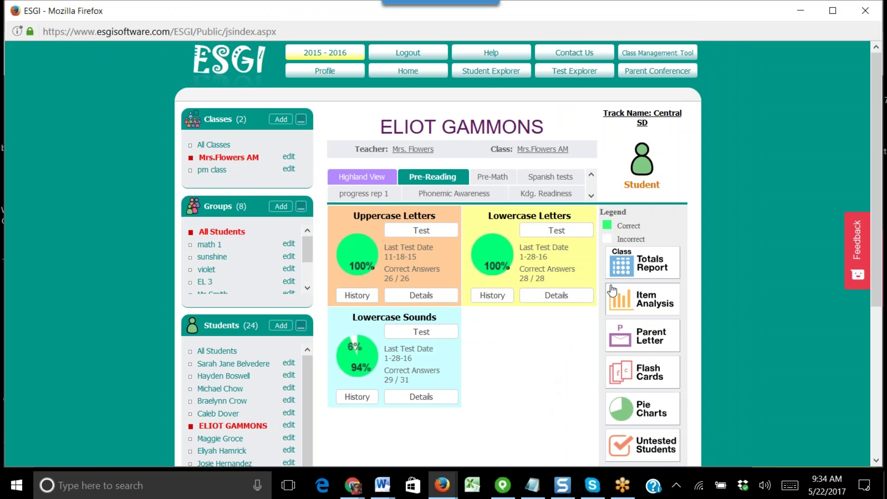
left_click(654, 271)
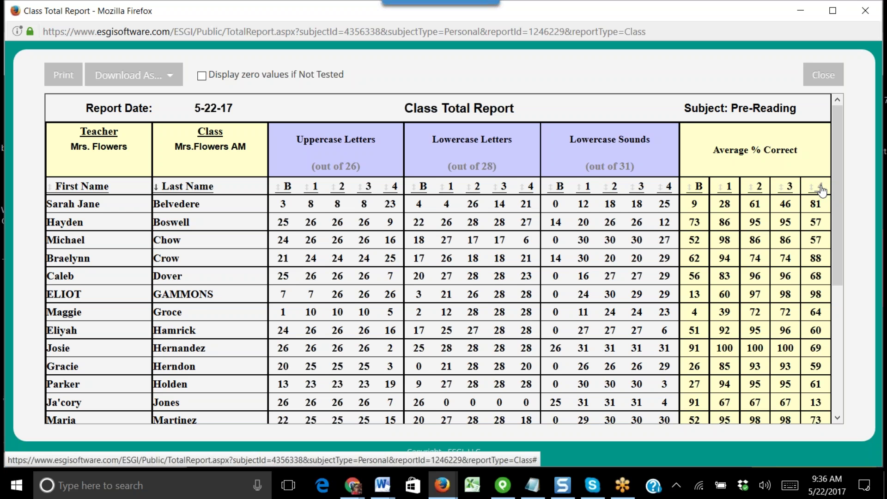
- Sort the report by average percent and baseline Lowercase Sounds, restore Last Name order, then close it
left_click(821, 188)
left_click(821, 188)
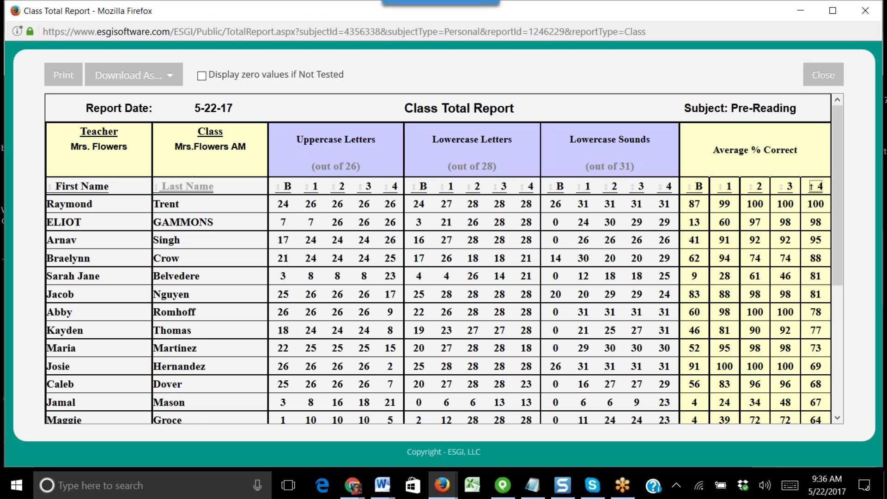
left_click(192, 186)
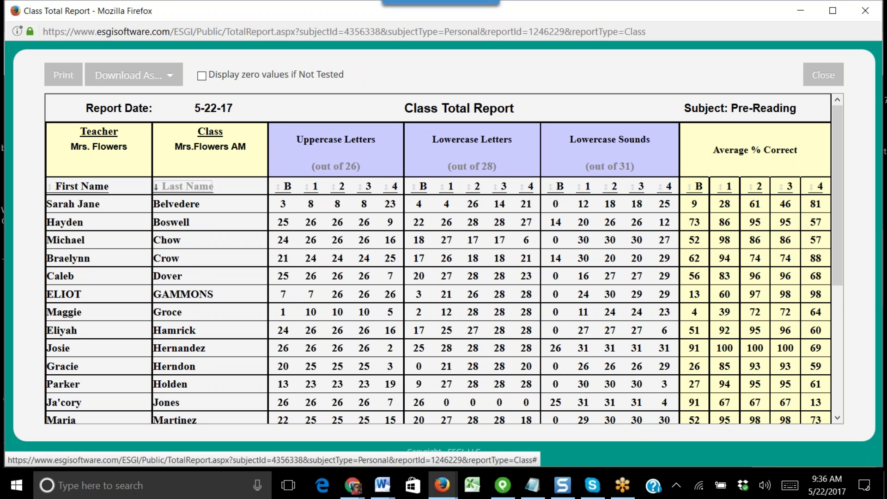
left_click(561, 189)
left_click(562, 189)
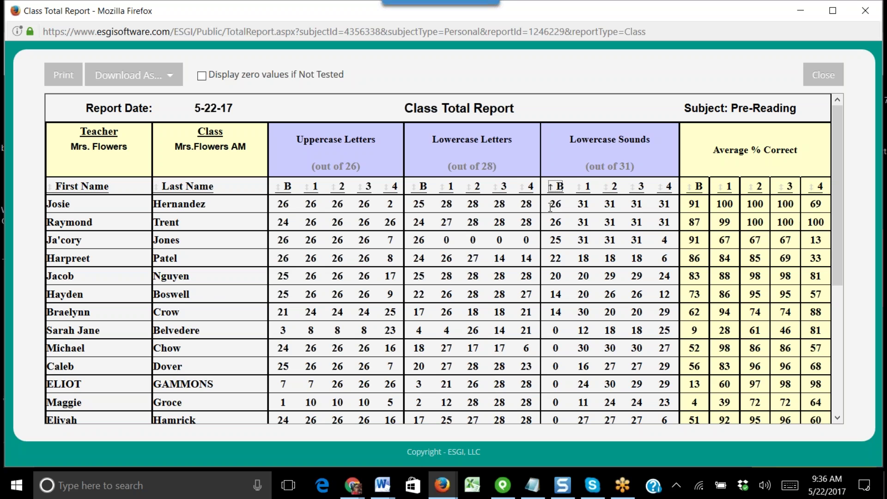
left_click(187, 186)
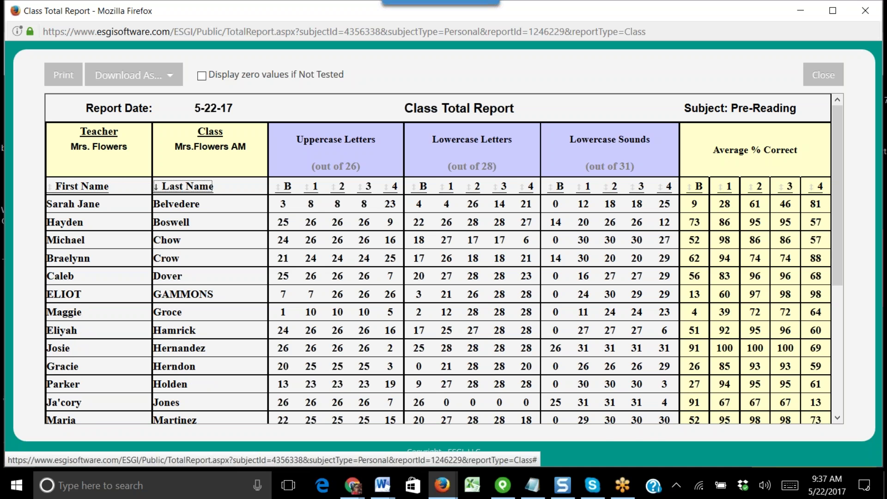
left_click(823, 75)
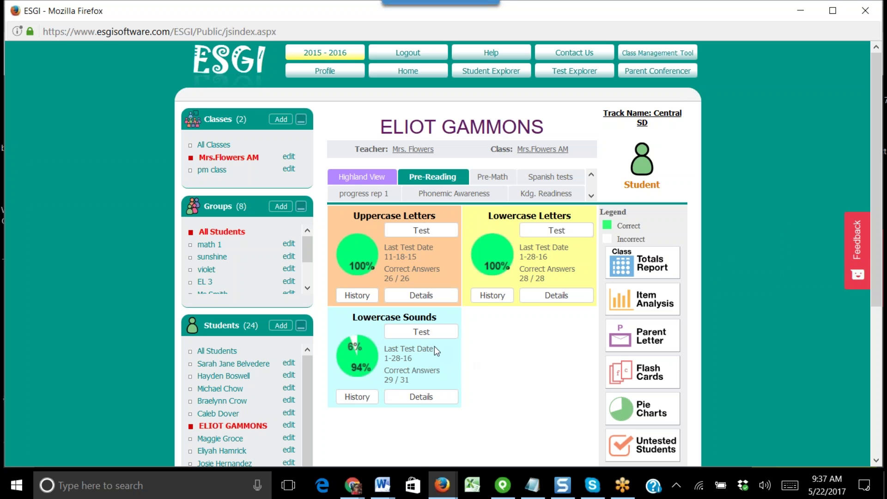
scroll(738, 300, "down", 3)
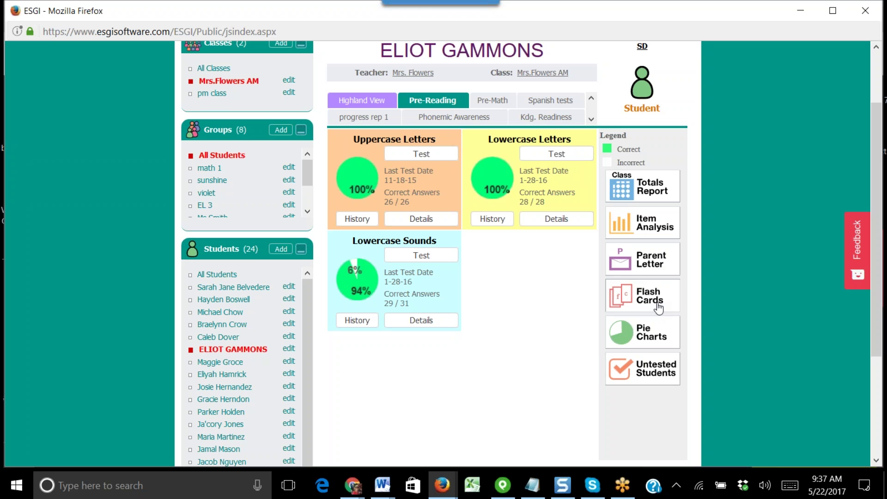
left_click(659, 307)
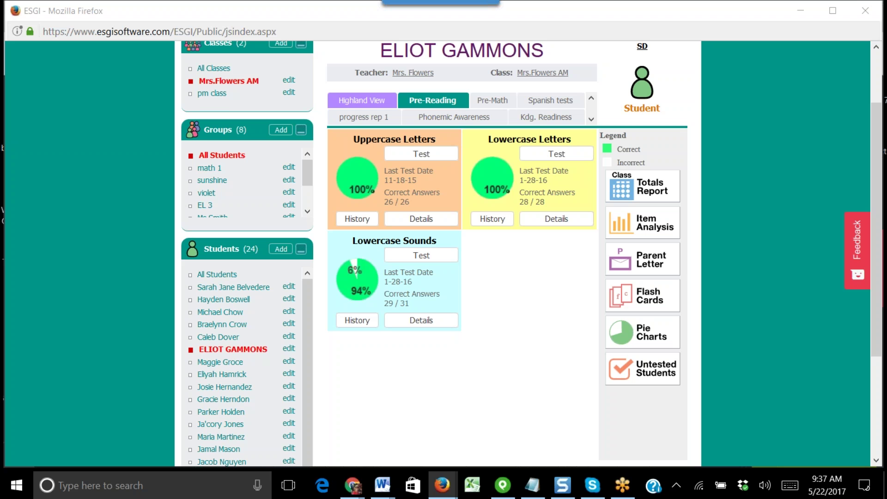
scroll(781, 268, "up", 3)
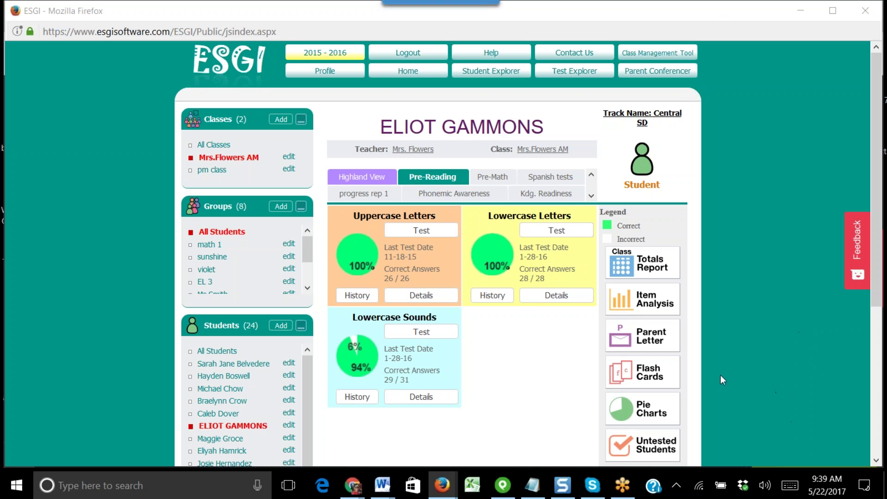
- Switch the student's pie charts to Pre-Math, print them, and close the print window
left_click(644, 415)
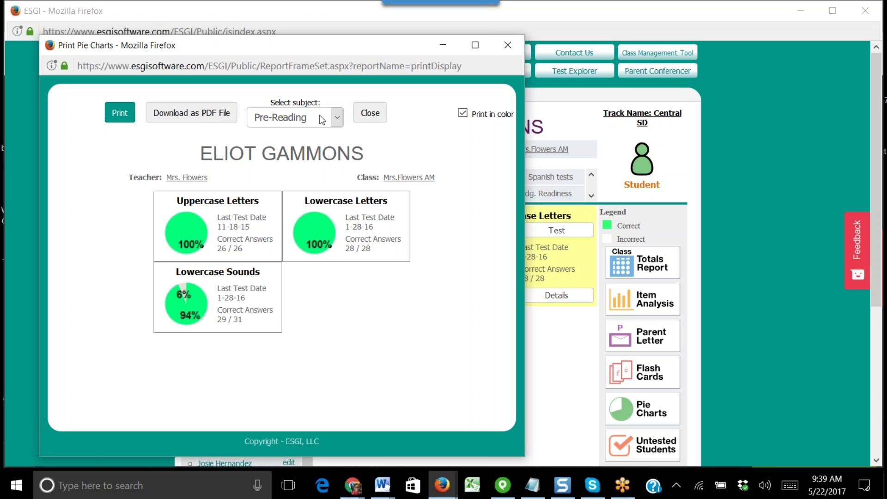
left_click(337, 118)
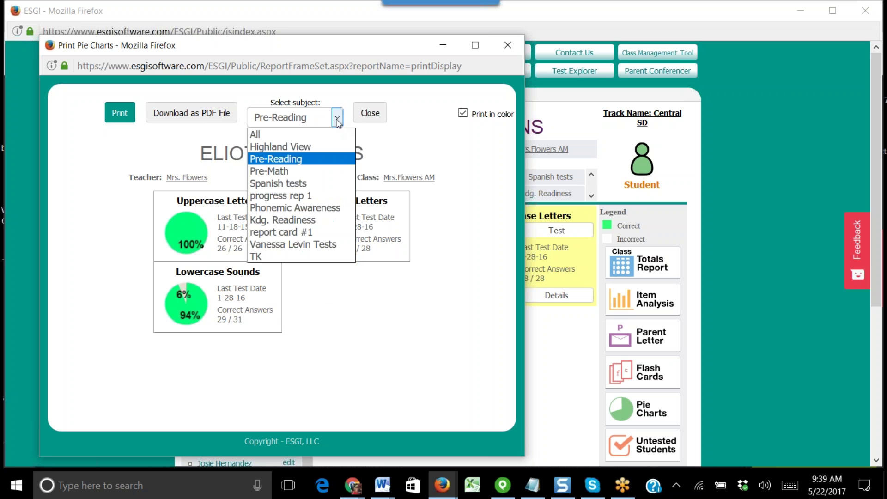
left_click(304, 171)
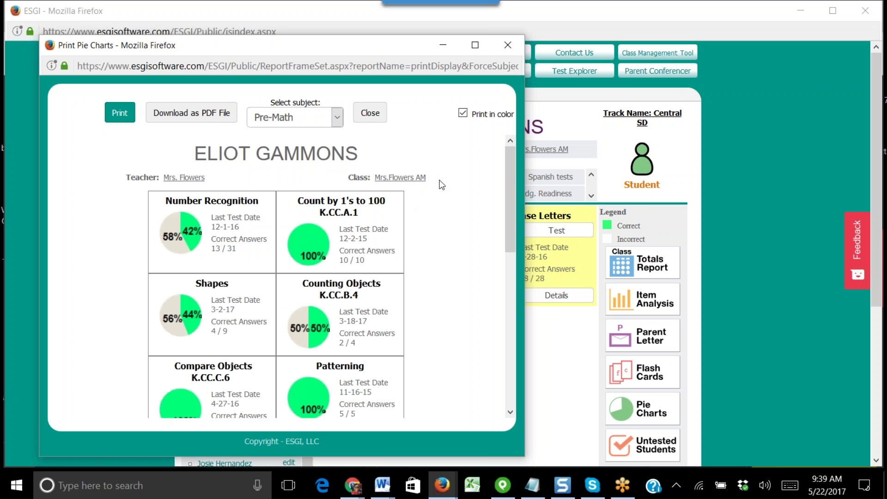
left_click_drag(509, 213, 496, 173)
left_click(120, 113)
left_click(370, 113)
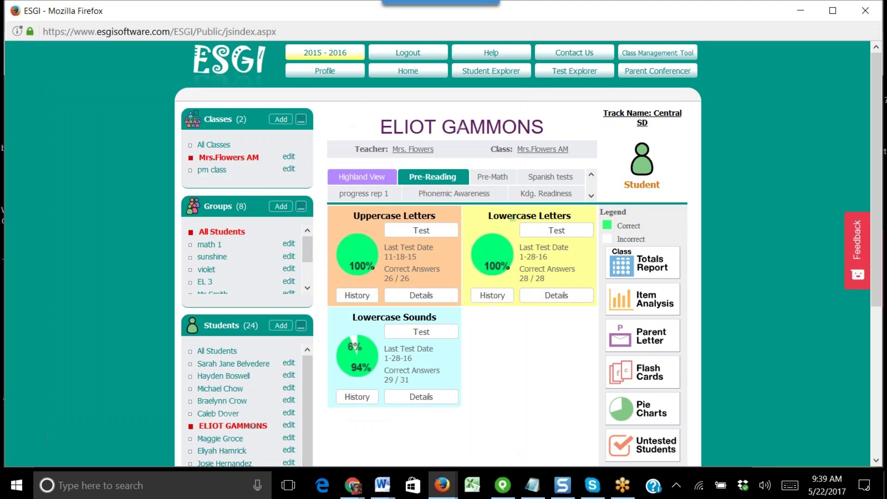
- Show Untested Students for the last 7 days and launch the first student's Uppercase Letters test
scroll(639, 375, "down", 2)
left_click(639, 376)
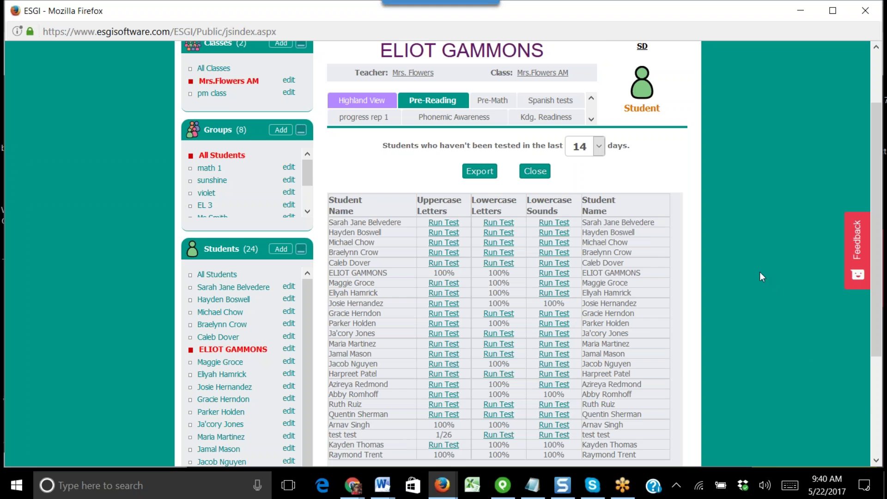
scroll(772, 263, "down", 2)
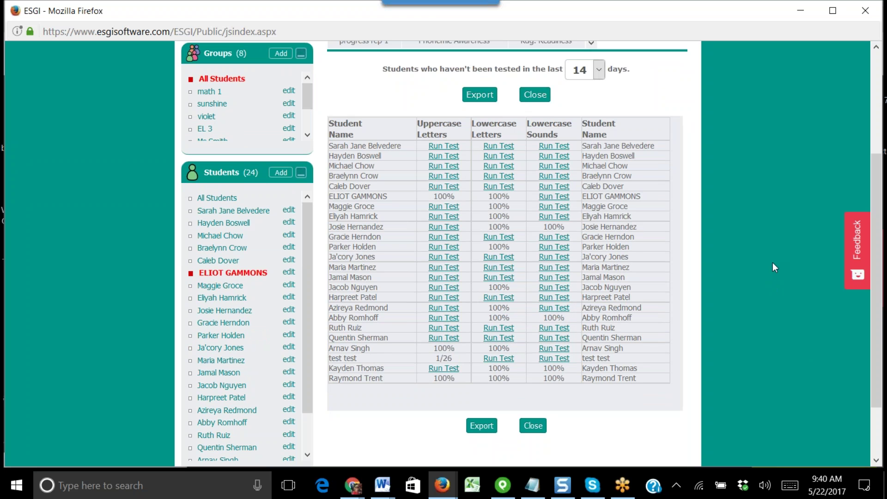
left_click(599, 70)
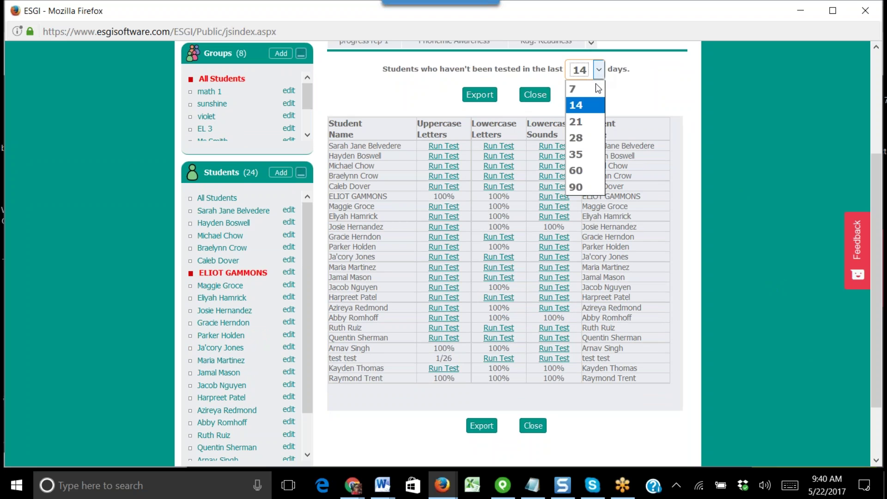
left_click(600, 88)
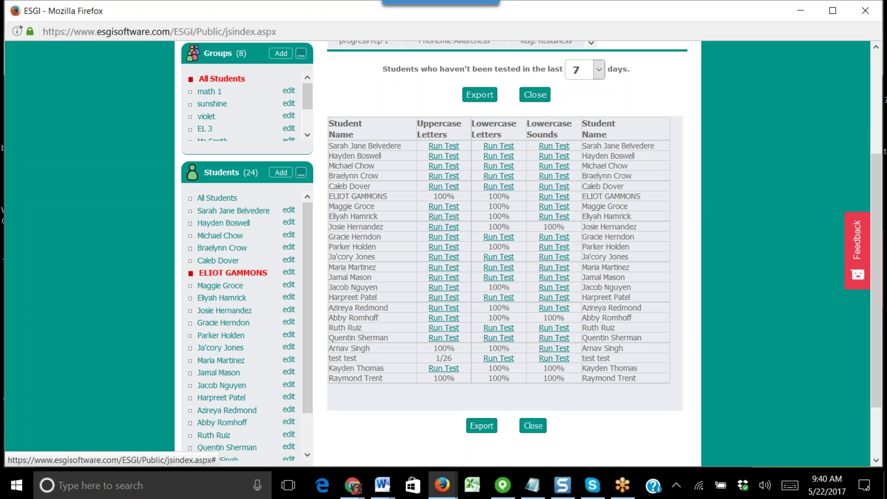
left_click(452, 147)
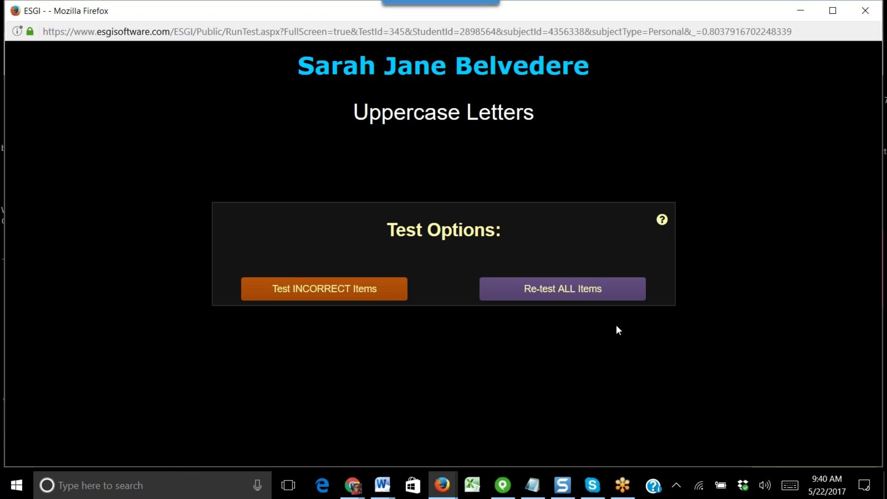
- Choose Re-test ALL Items, end the test, and close the untested students report
left_click(598, 291)
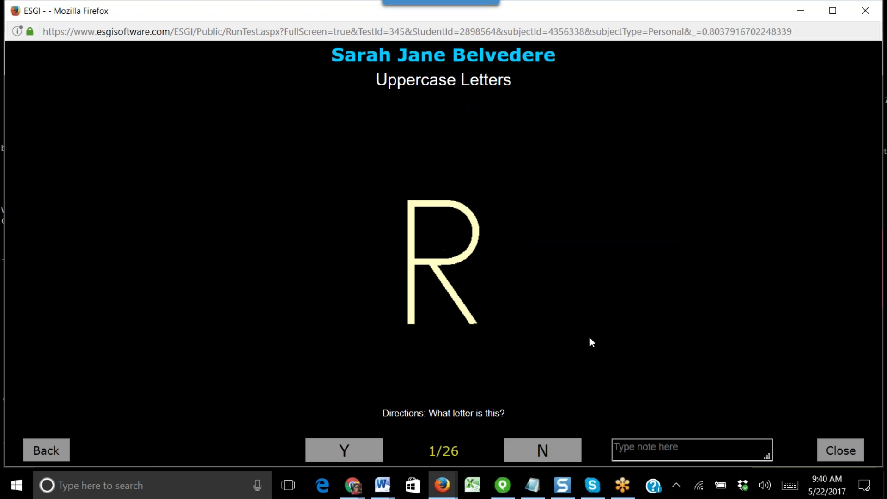
left_click(850, 452)
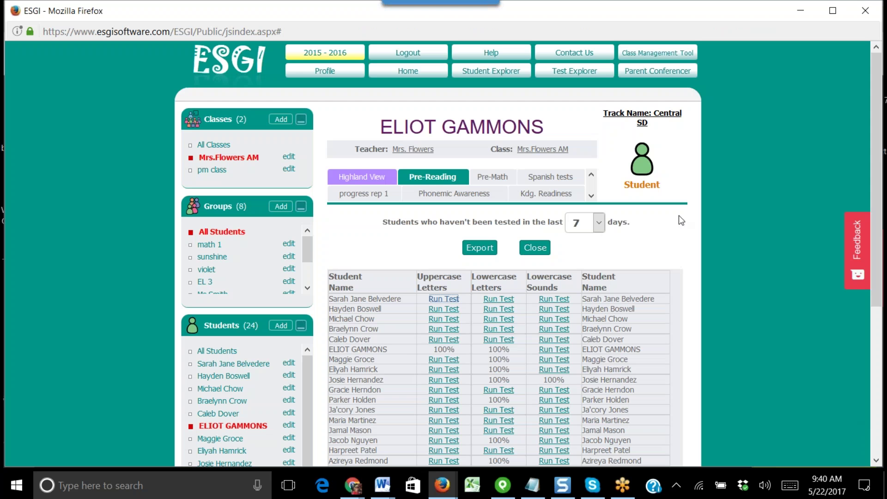
scroll(784, 296, "down", 3)
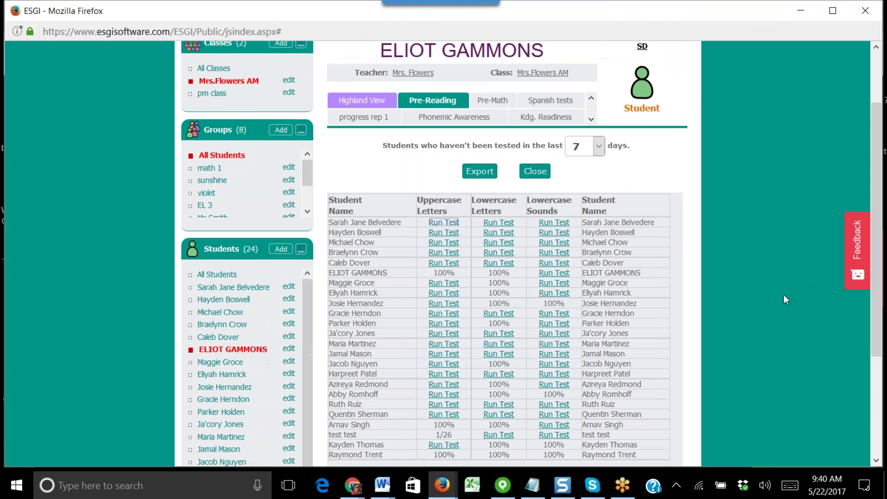
scroll(810, 278, "down", 3)
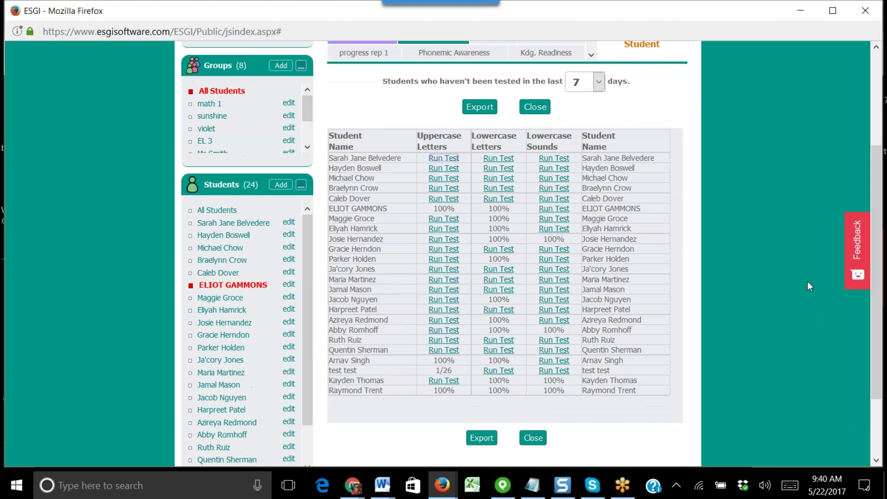
left_click(532, 424)
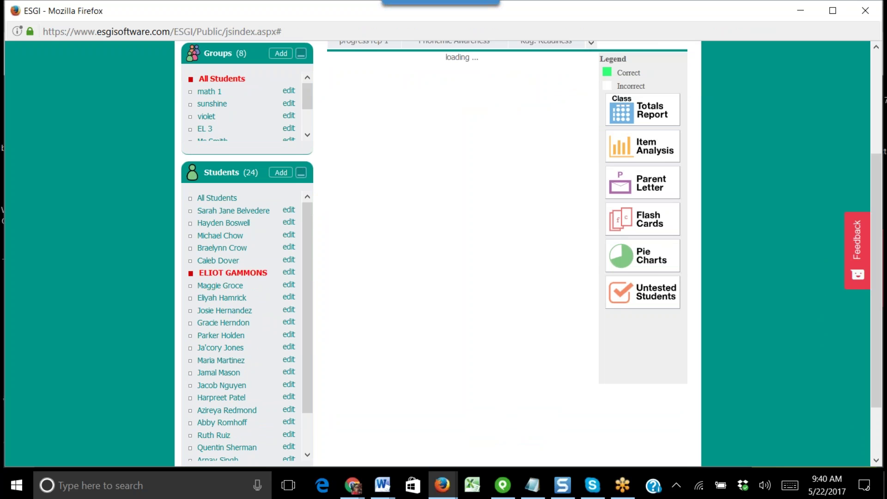
- Switch the results view from the single student to All Students in the class
scroll(798, 303, "up", 3)
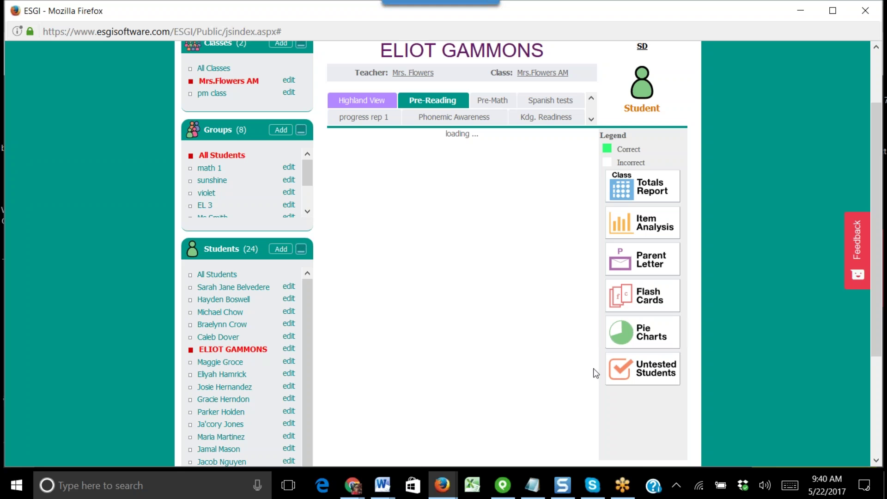
left_click(210, 275)
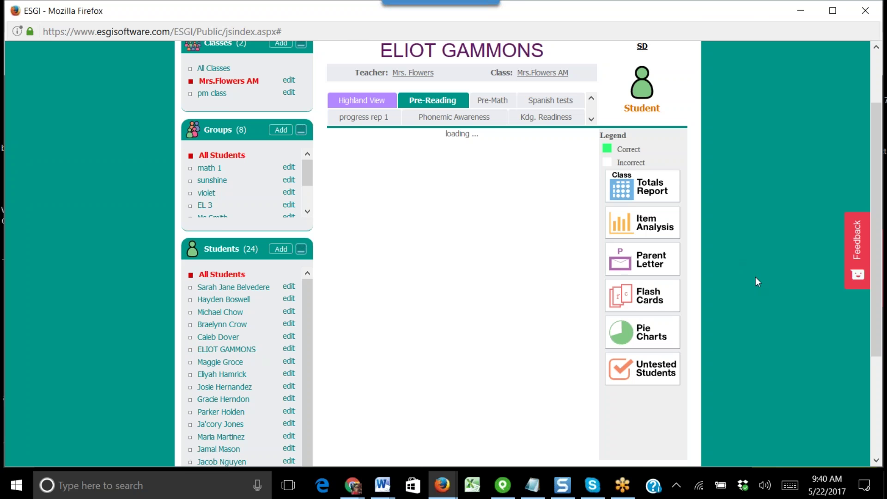
scroll(756, 277, "up", 3)
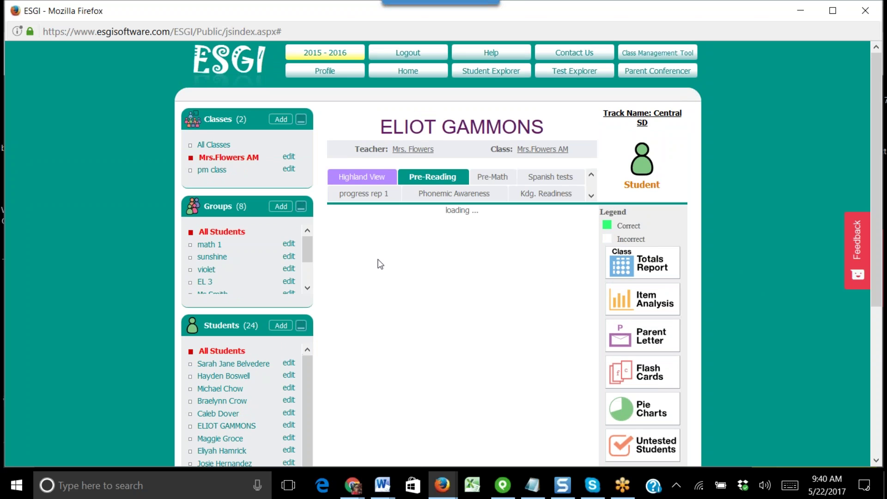
left_click_drag(310, 252, 313, 230)
left_click(281, 206)
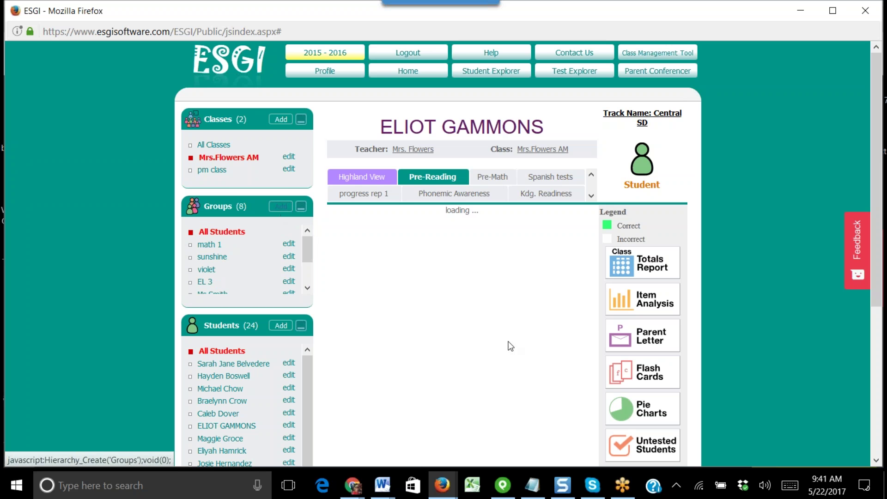
- Create the group 'robins' with three students moved in, save it, and open its results
left_click(428, 178)
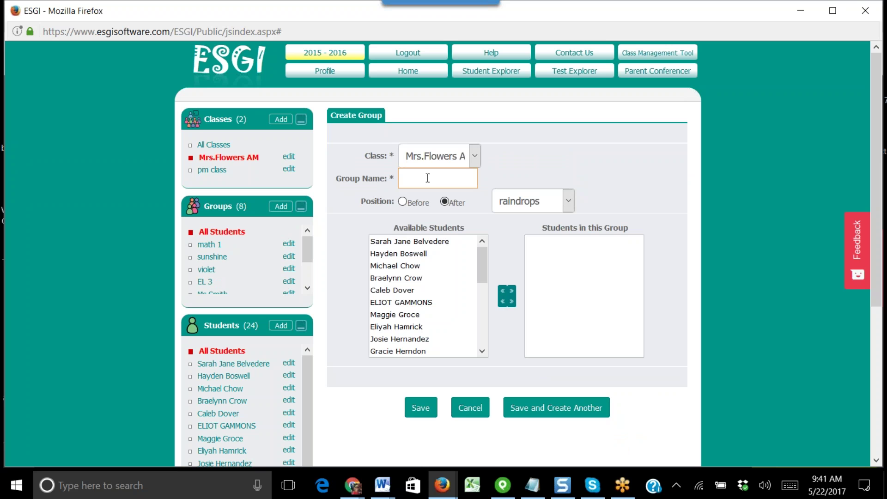
type("robins")
double_click(403, 267)
left_click_drag(390, 344, 583, 266)
left_click_drag(407, 328, 575, 280)
left_click(420, 408)
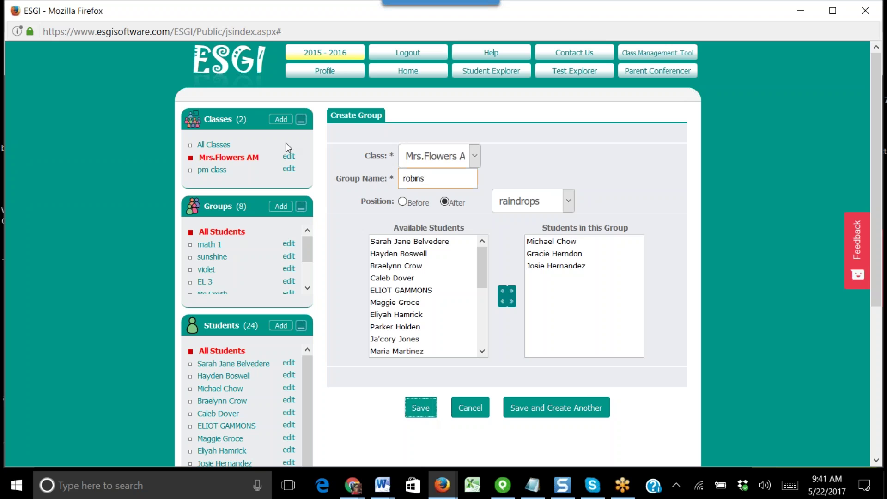
scroll(298, 288, "down", 2)
left_click(208, 289)
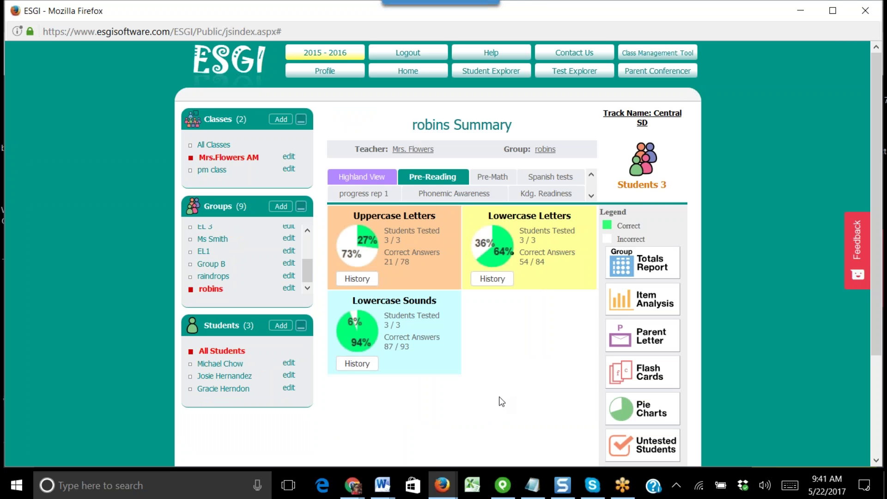
- Review the robins Group Totals Report for Pre-Reading, then close it
left_click(631, 269)
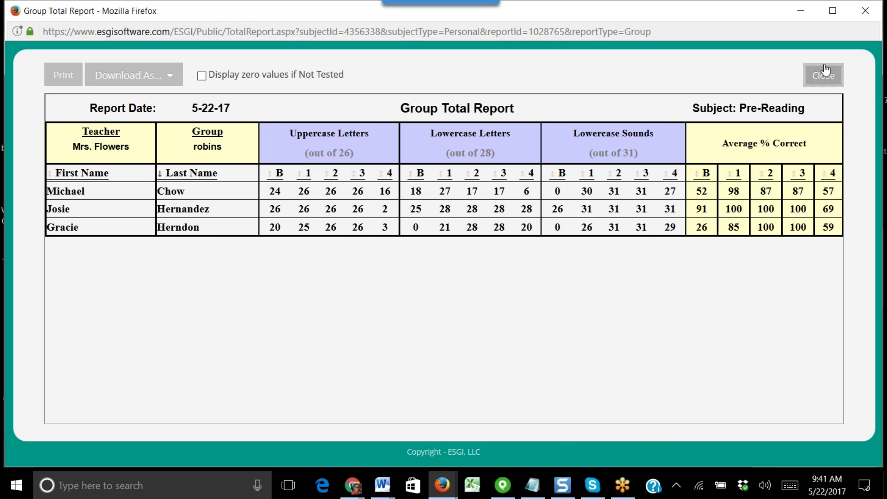
left_click(823, 74)
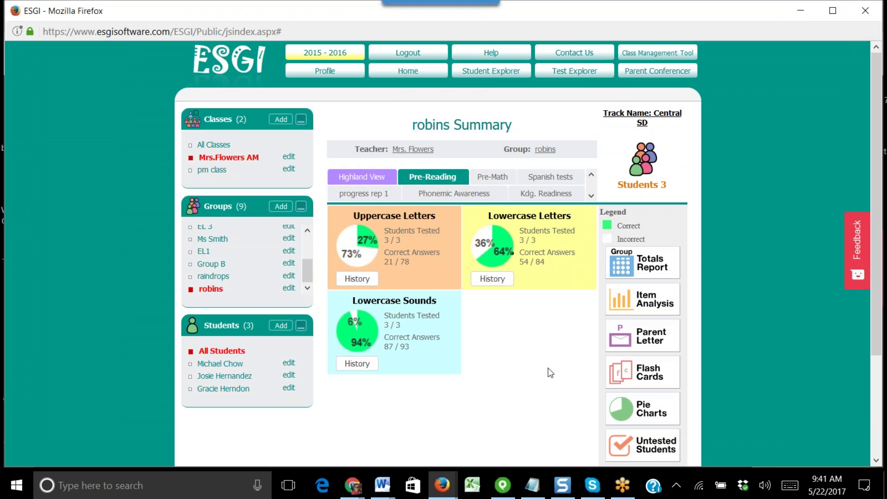
- Open the robins group for editing and swap one student for another
left_click(289, 288)
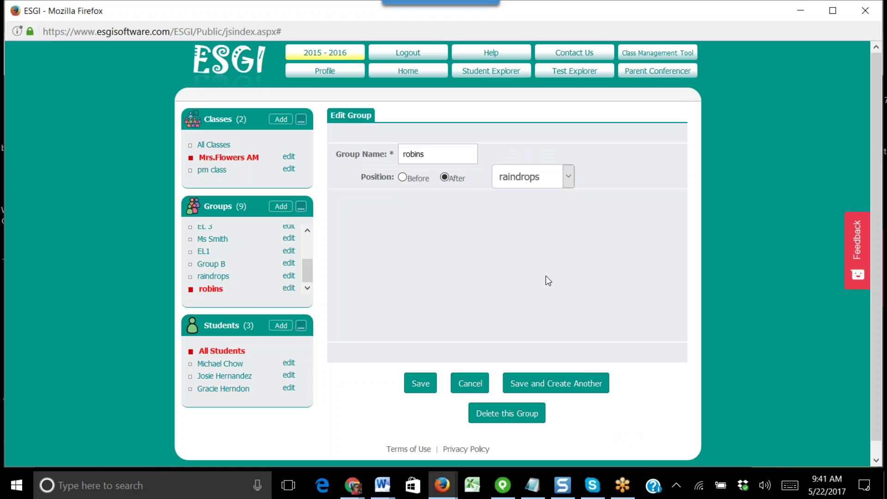
left_click(290, 289)
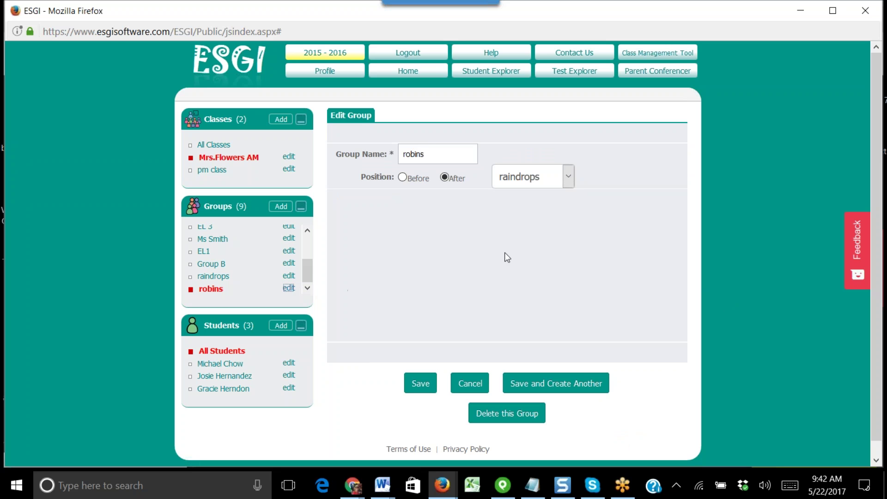
left_click(228, 290)
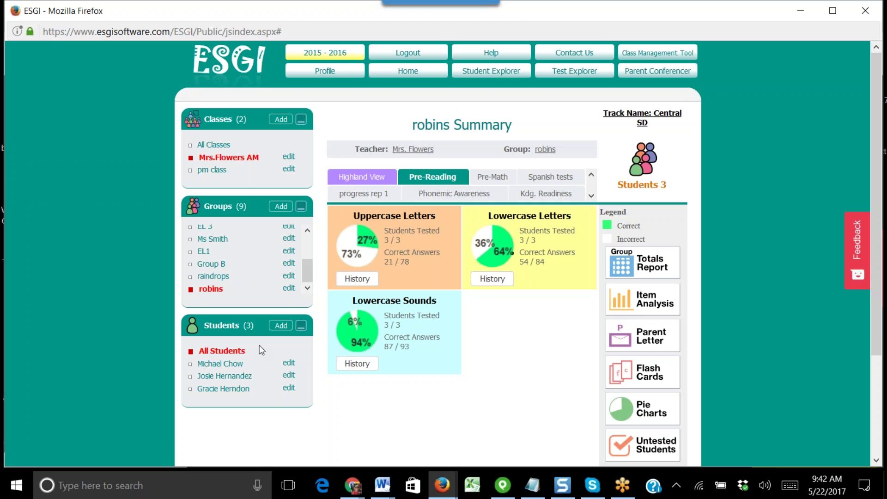
left_click(289, 288)
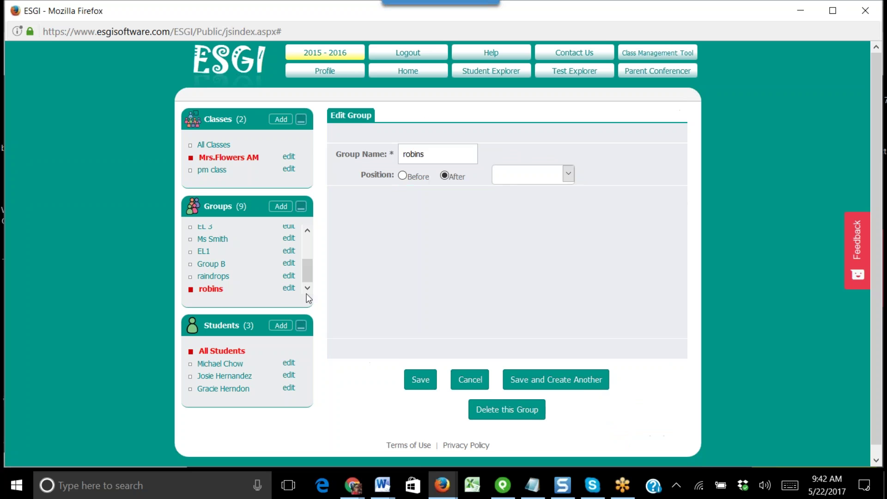
left_click_drag(555, 217, 398, 245)
left_click_drag(402, 315, 555, 243)
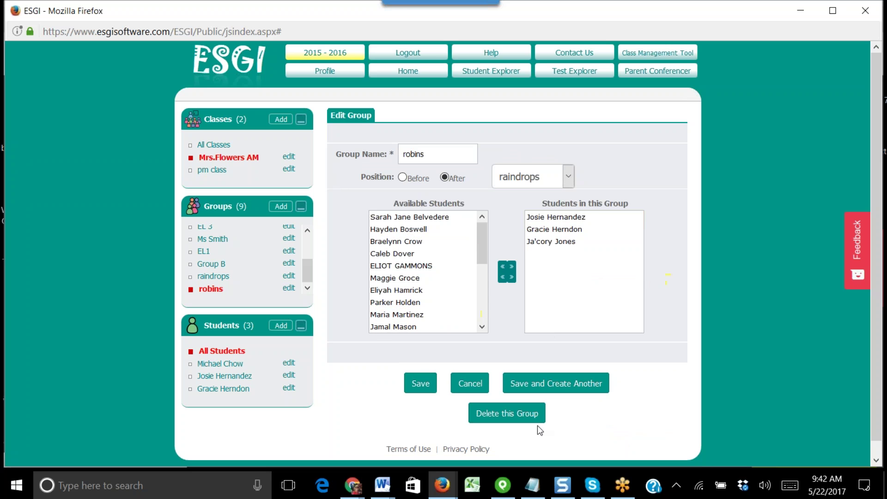
- Delete the robins group, confirm the prompt, and return to the class pie charts
left_click(520, 413)
key("Return")
left_click_drag(308, 272, 318, 222)
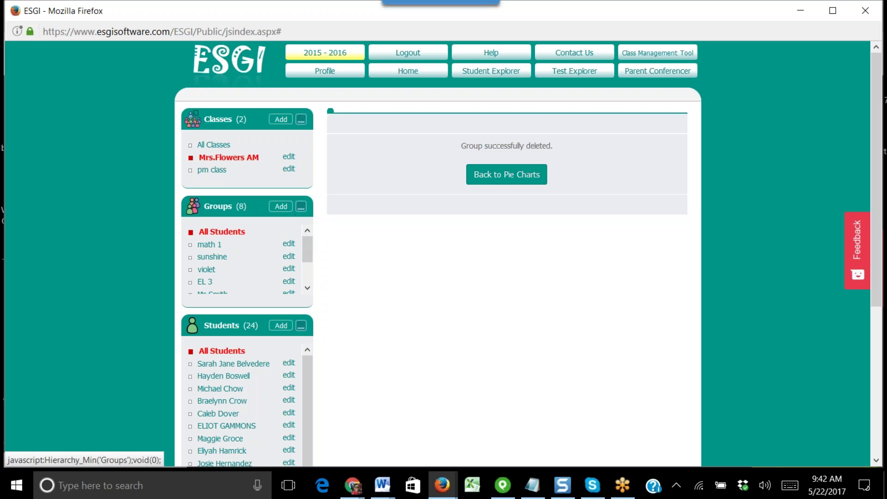
left_click(515, 181)
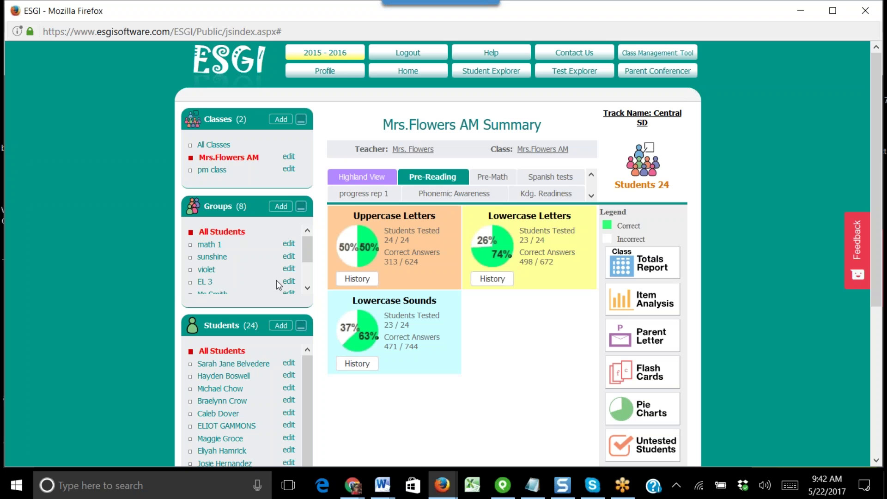
scroll(491, 378, "down", 3)
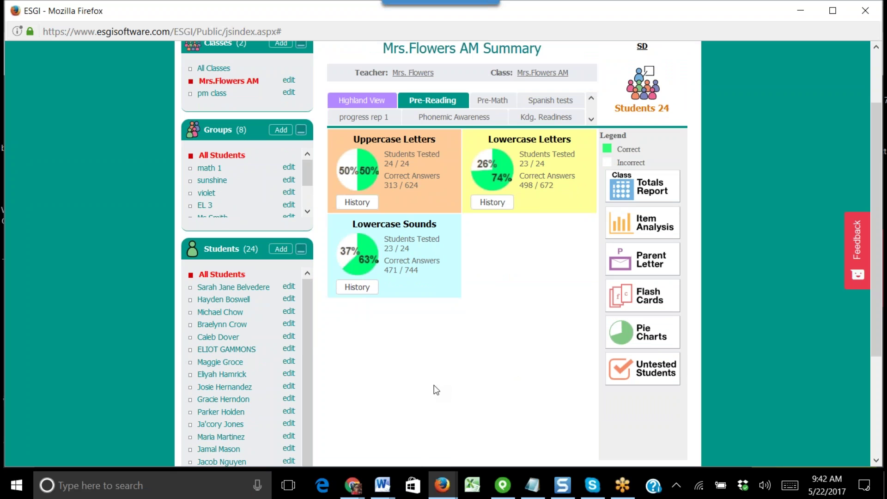
scroll(511, 409, "up", 3)
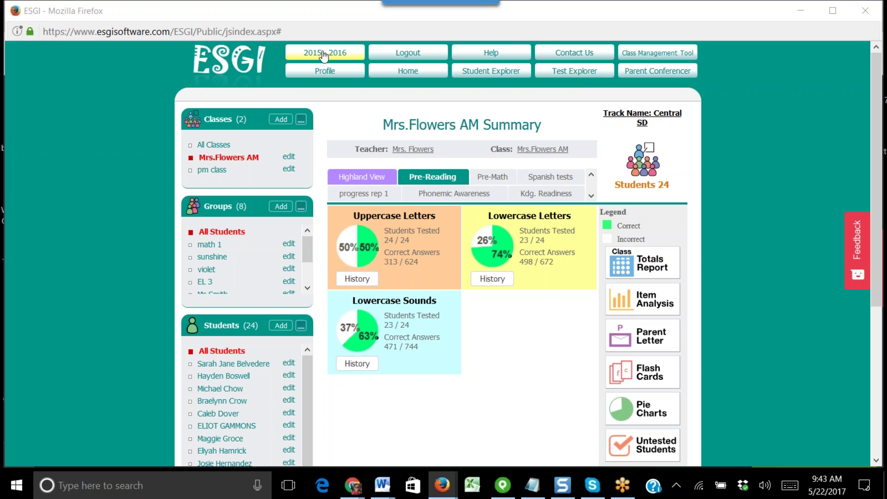
left_click(325, 54)
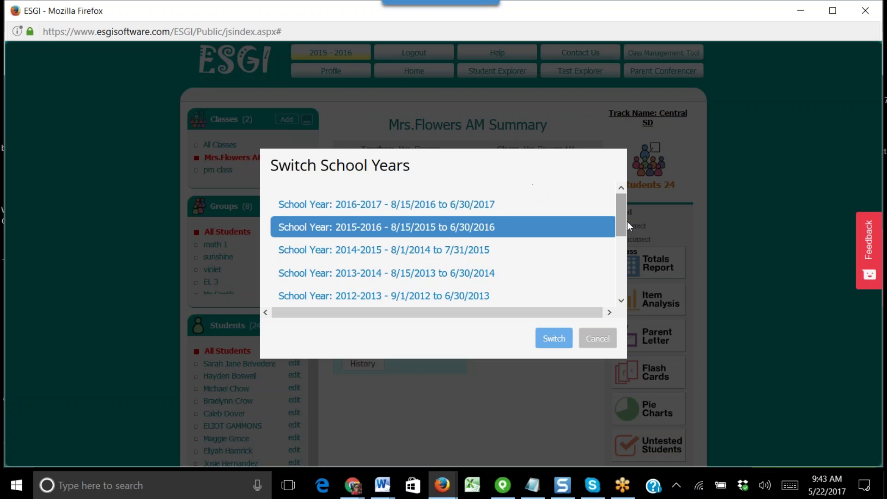
mouse_move(622, 212)
left_mouse_down()
mouse_move(623, 282)
mouse_move(621, 217)
left_mouse_up()
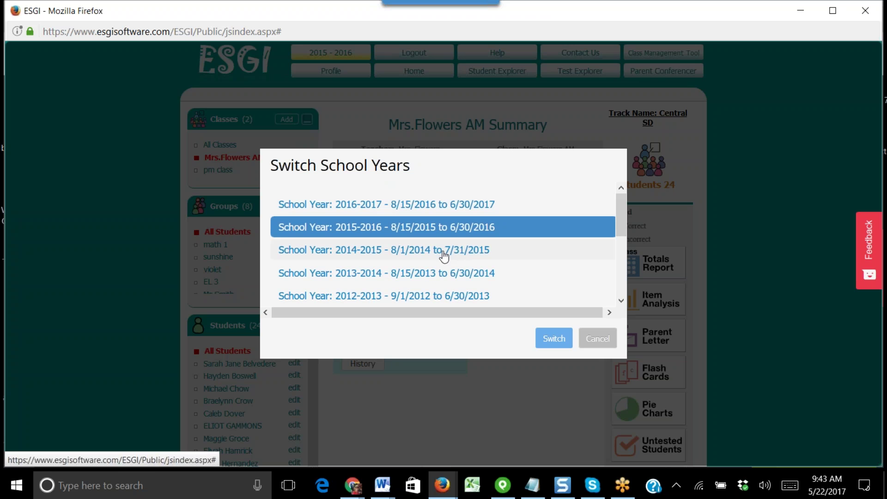
left_click(604, 341)
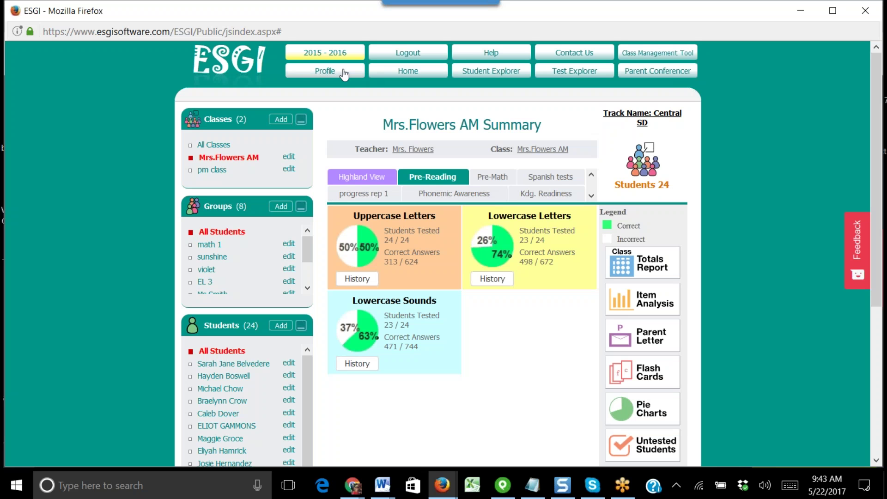
left_click(332, 71)
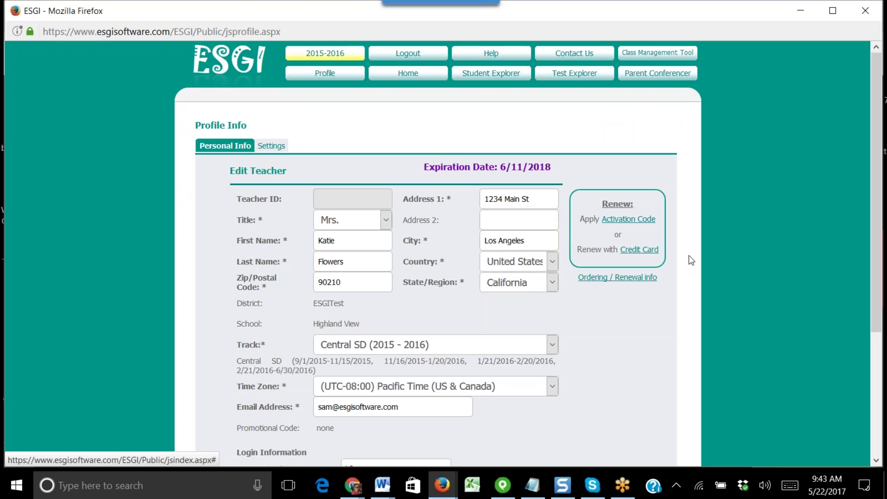
left_click_drag(424, 167, 555, 167)
left_click(562, 168)
scroll(599, 312, "down", 3)
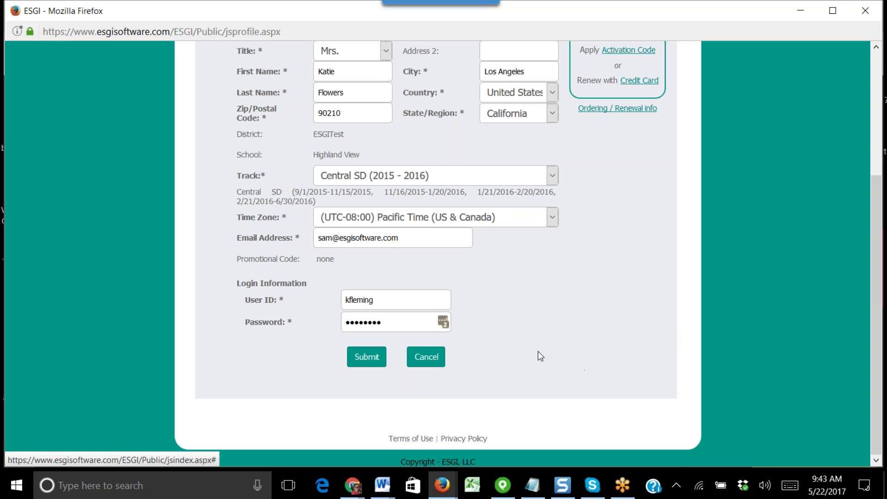
left_click(426, 357)
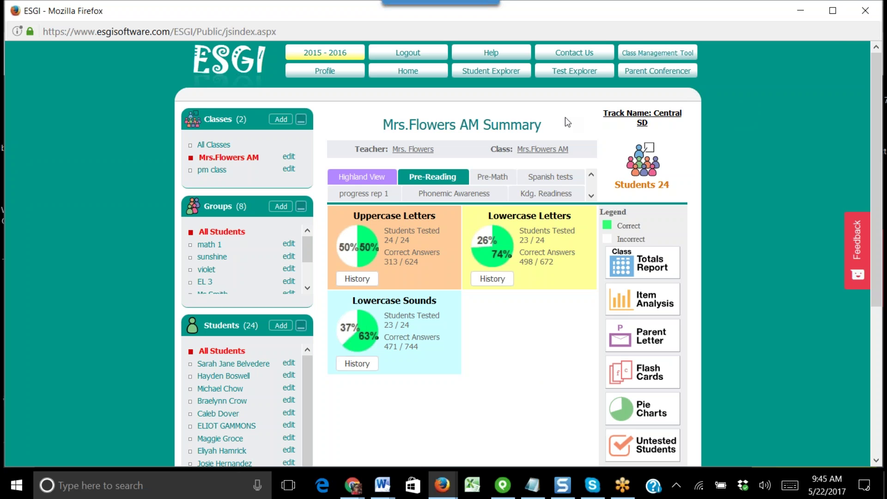
- Open the Test Explorer from the dashboard's top menu
left_click(566, 73)
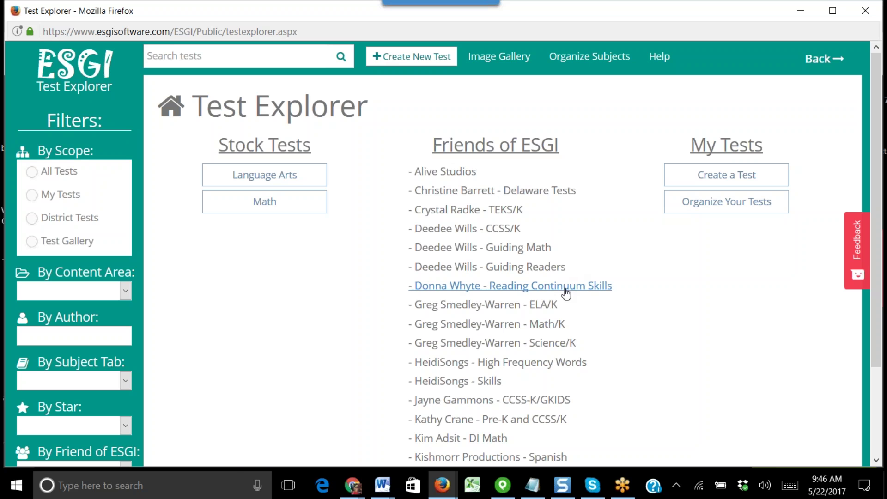
- Filter tests to Mathematics by Alive Studios and open the Counting Money test details
scroll(655, 374, "down", 3)
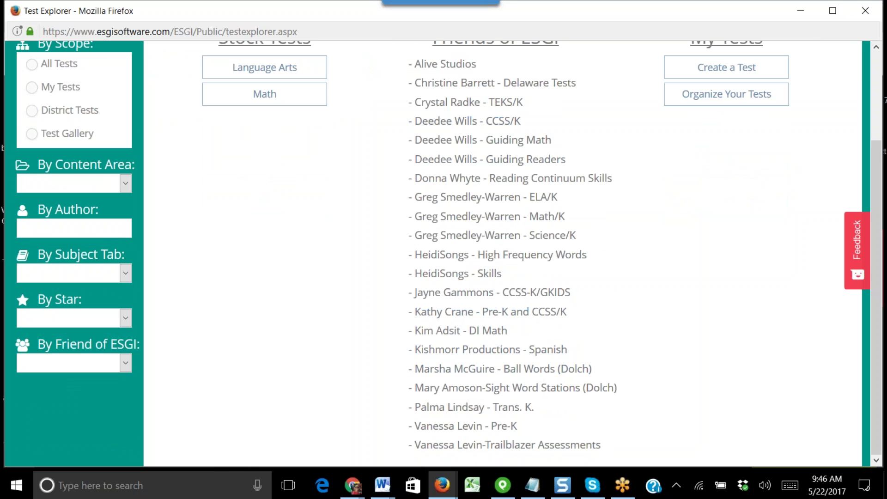
scroll(333, 283, "up", 3)
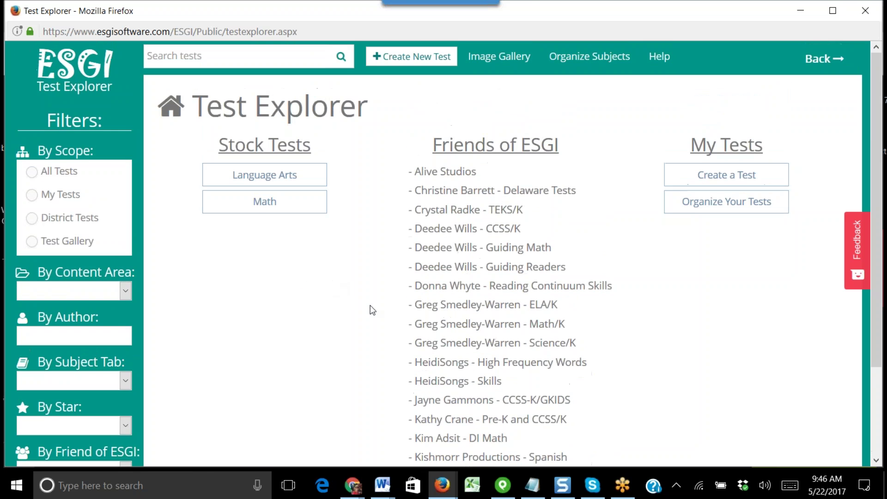
left_click(125, 292)
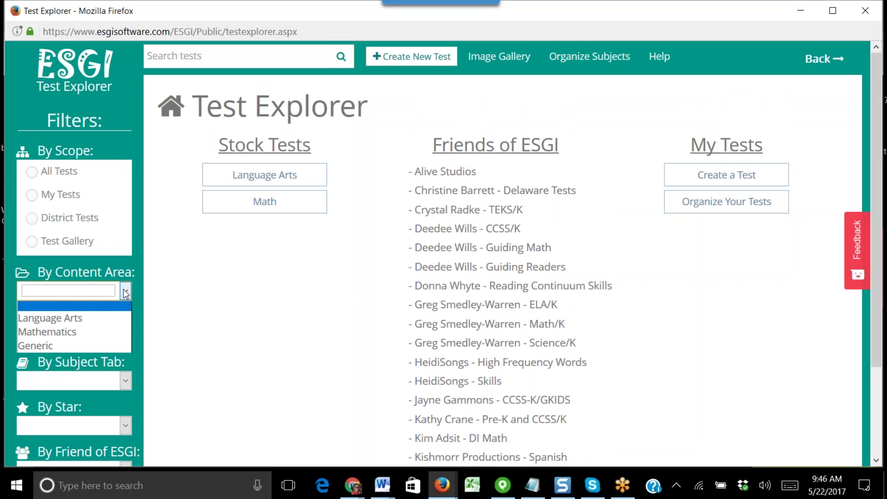
left_click(99, 329)
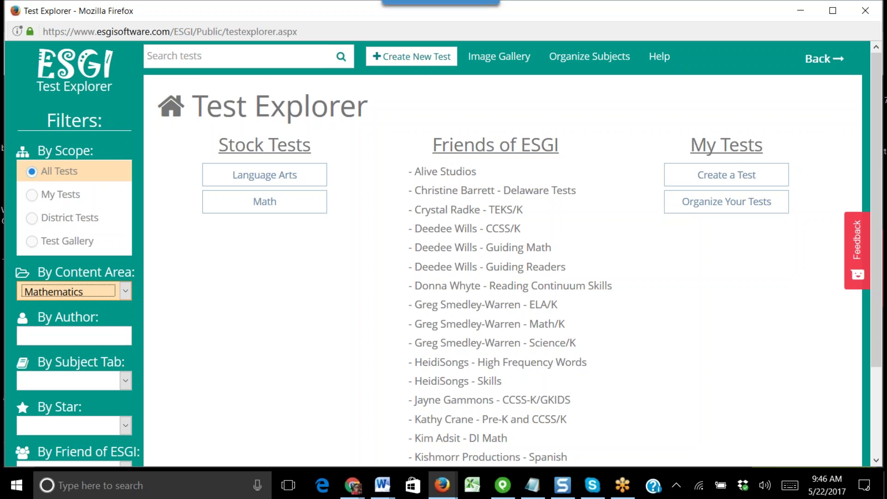
scroll(278, 377, "down", 3)
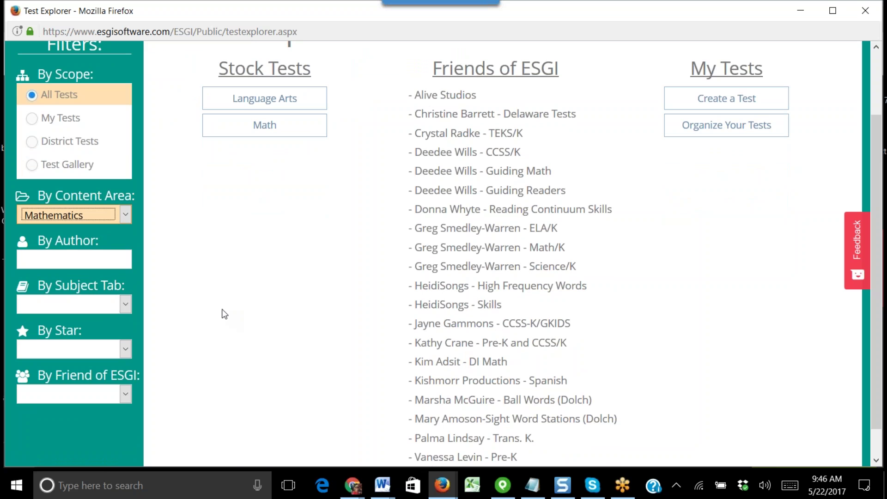
left_click(126, 395)
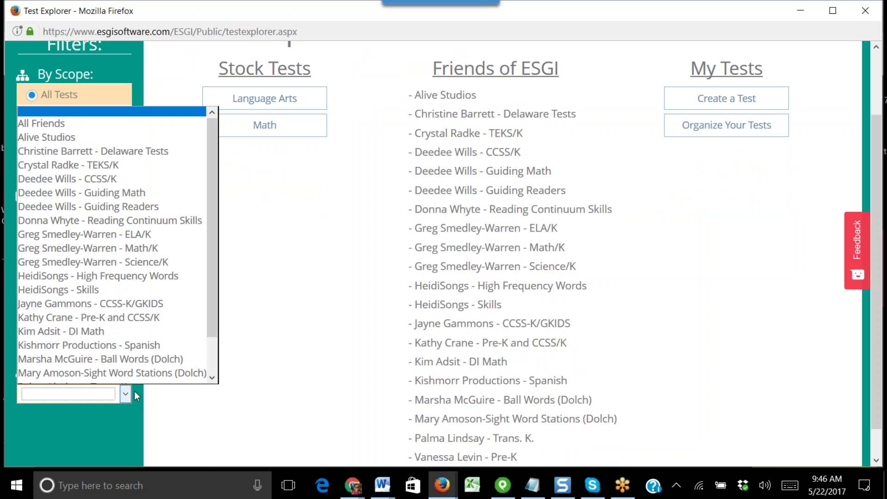
left_click(71, 127)
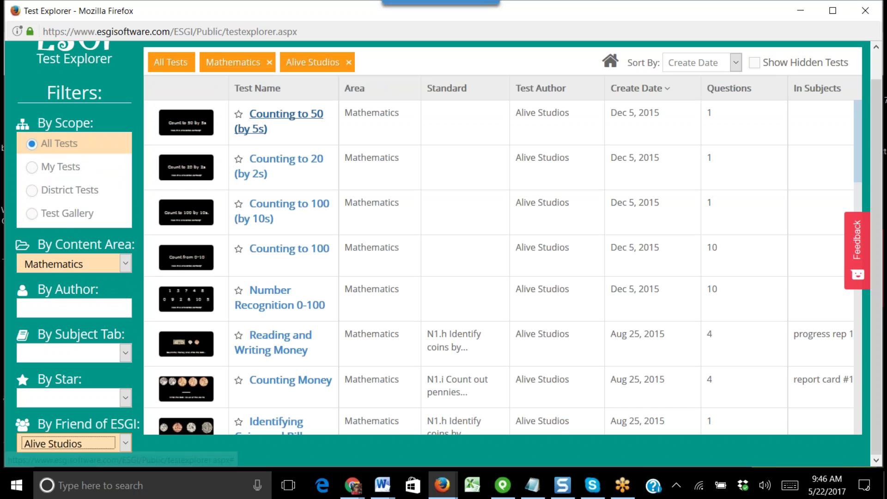
scroll(340, 301, "down", 8)
scroll(357, 338, "up", 5)
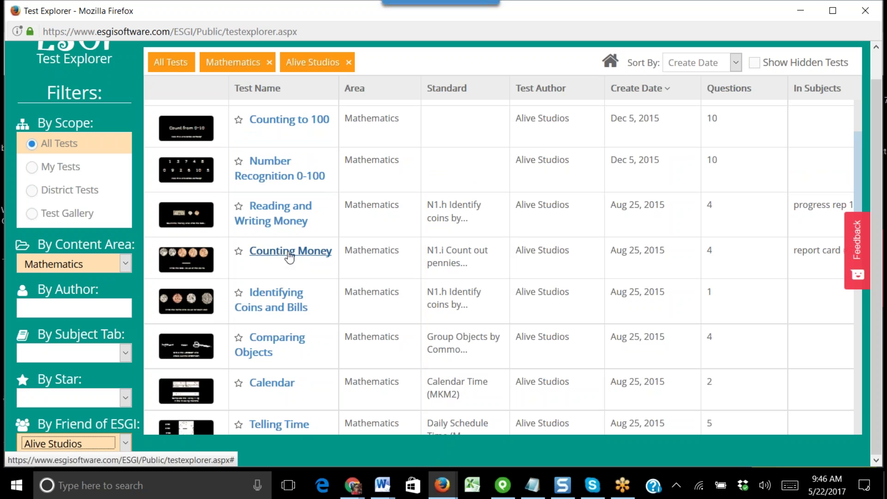
left_click(290, 255)
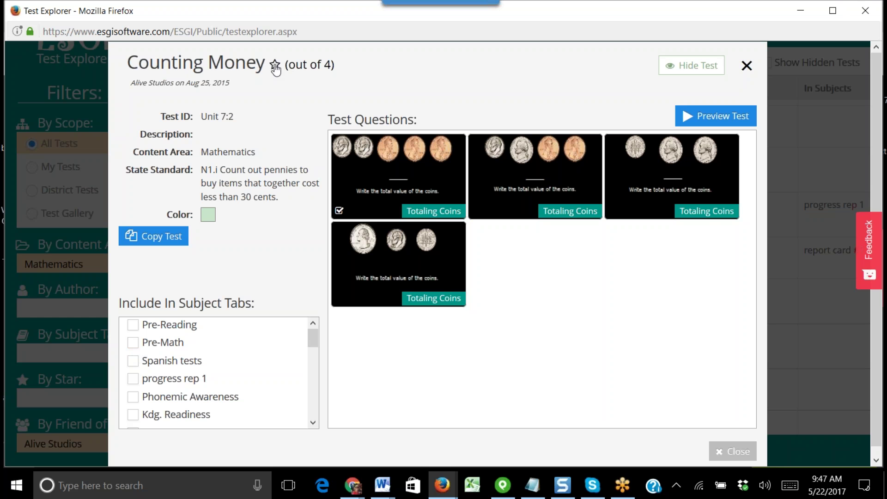
- Star Counting Money as a favourite, make a copy of it, and close its details
left_click(275, 65)
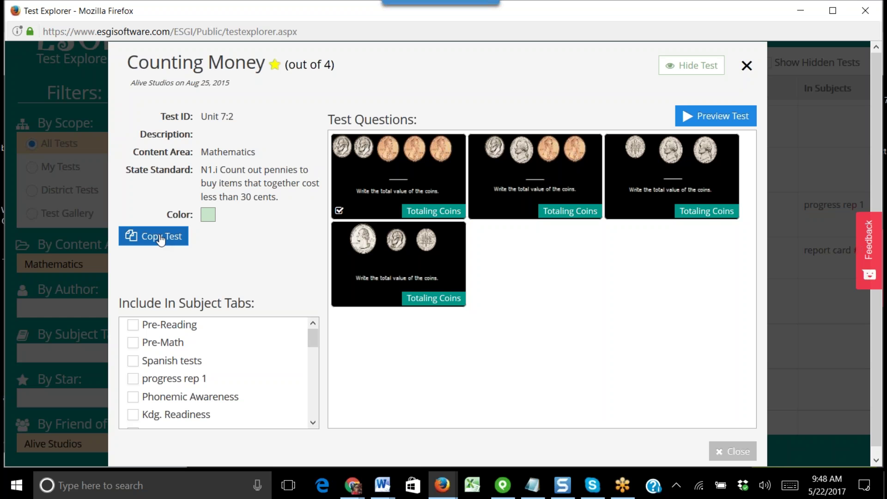
left_click(160, 239)
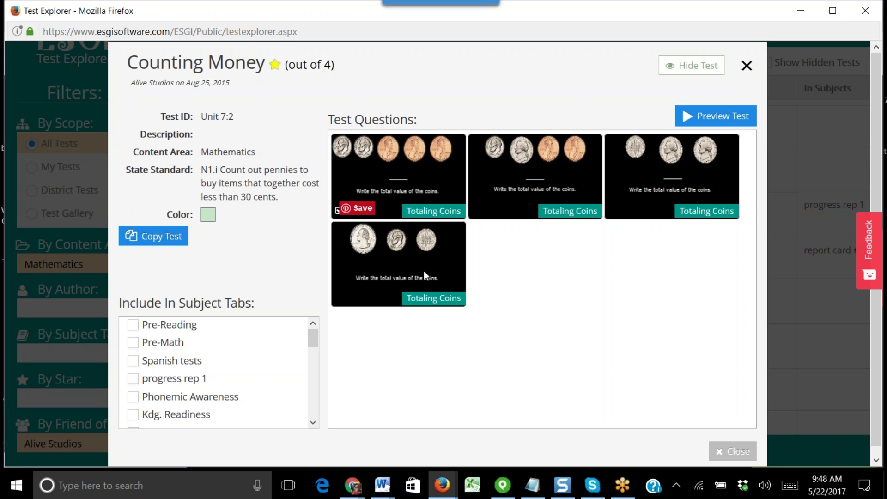
left_click(733, 451)
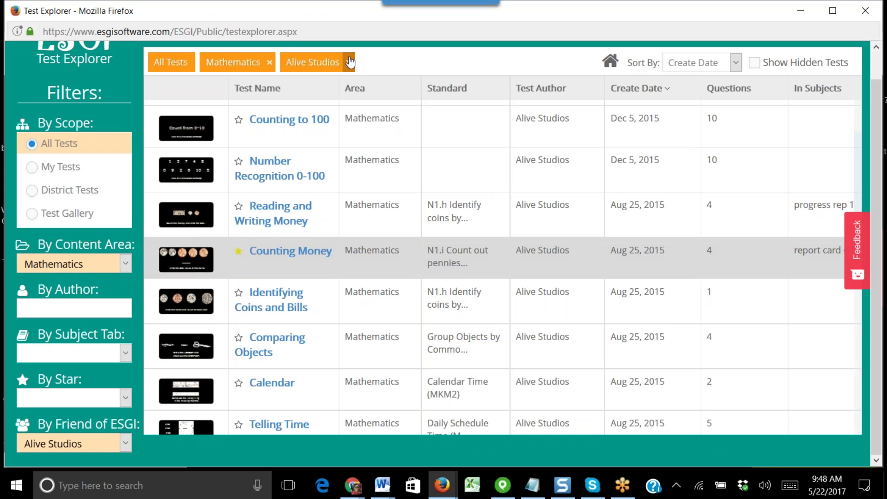
left_click(348, 62)
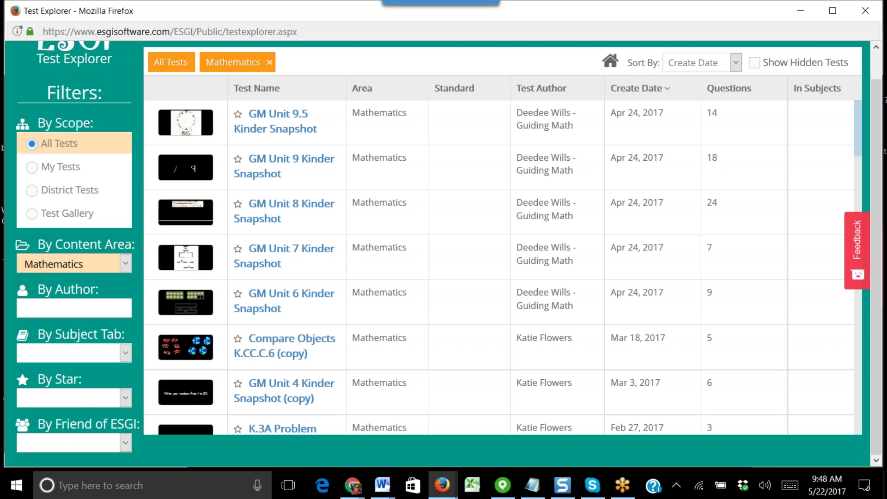
scroll(386, 185, "up", 1)
left_click(200, 57)
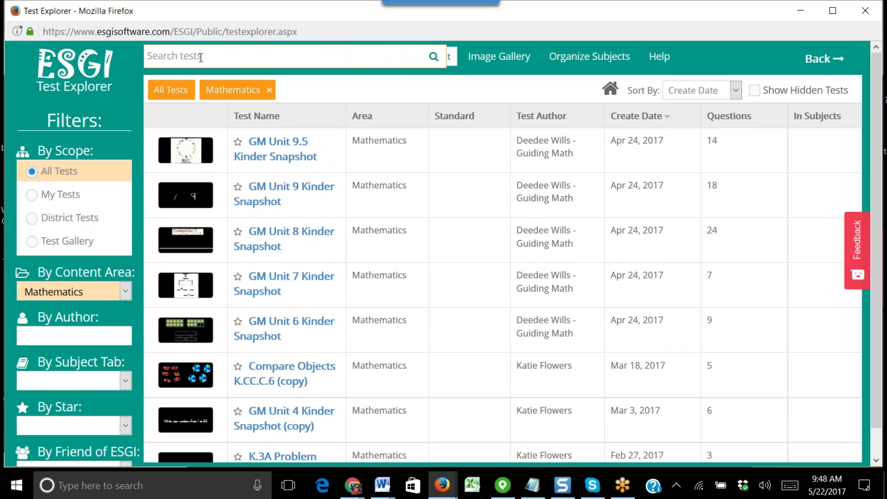
type("money")
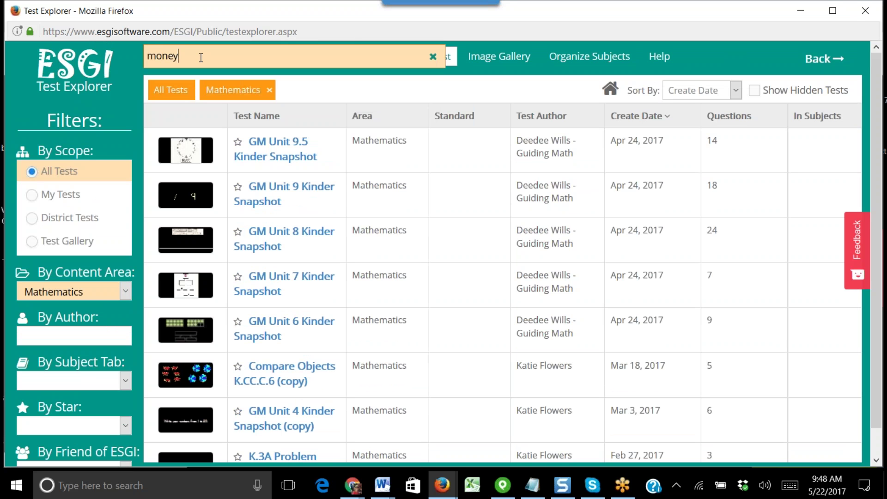
key("Return")
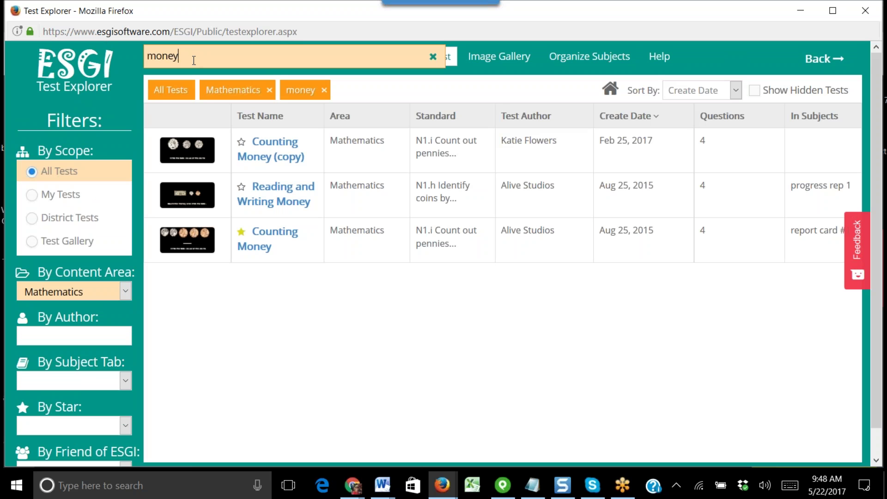
double_click(194, 60)
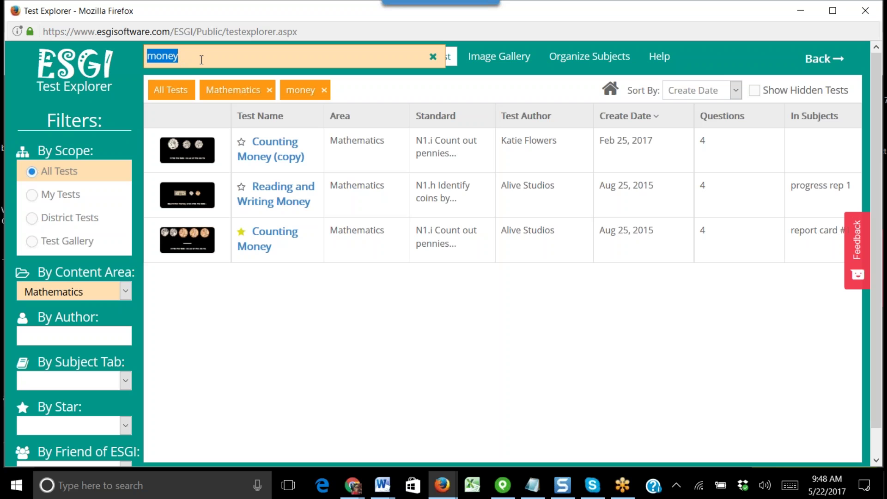
left_click(326, 91)
left_click(326, 91)
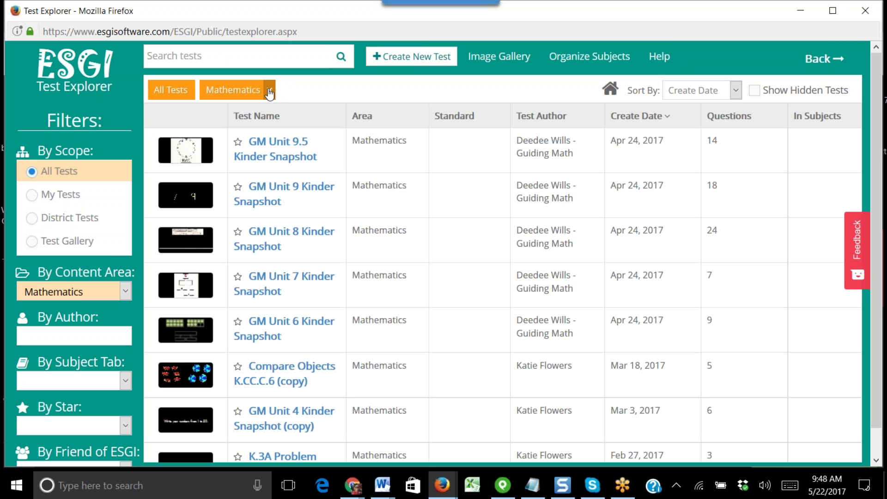
- Remove the Mathematics filter, then search 'chick a chick' and clear that search
left_click(269, 91)
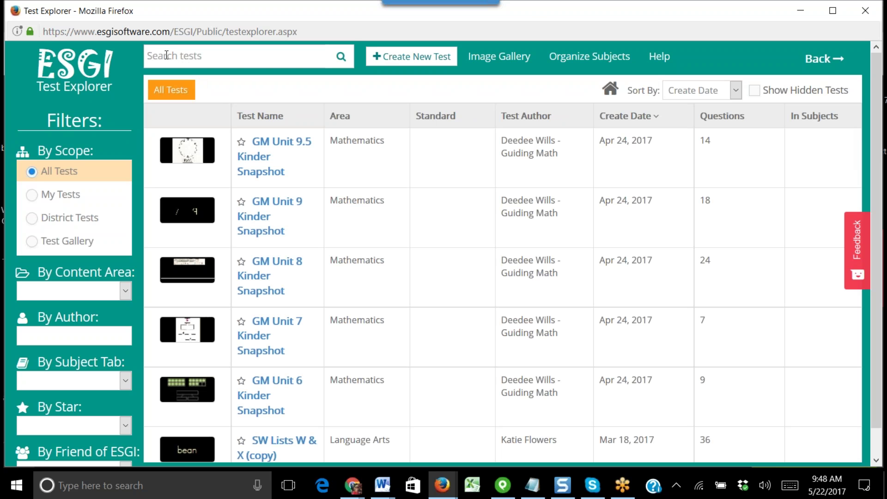
left_click(166, 56)
type("chic")
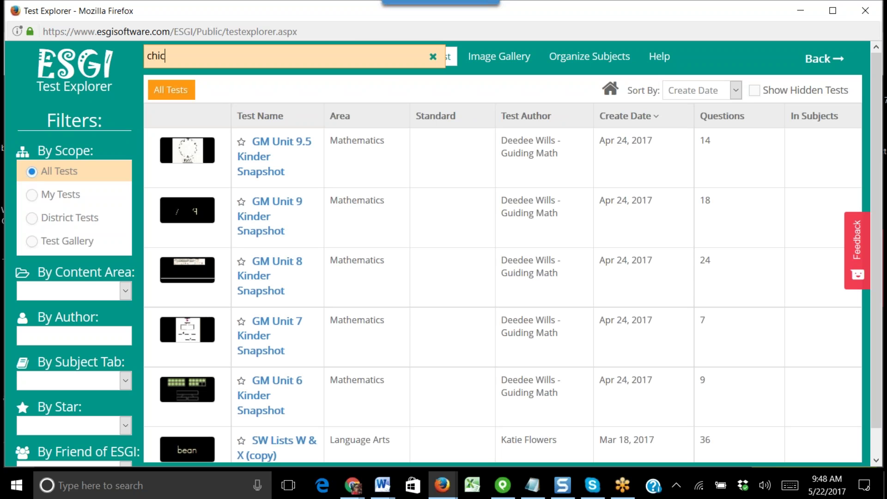
type("k a chick")
key("Return")
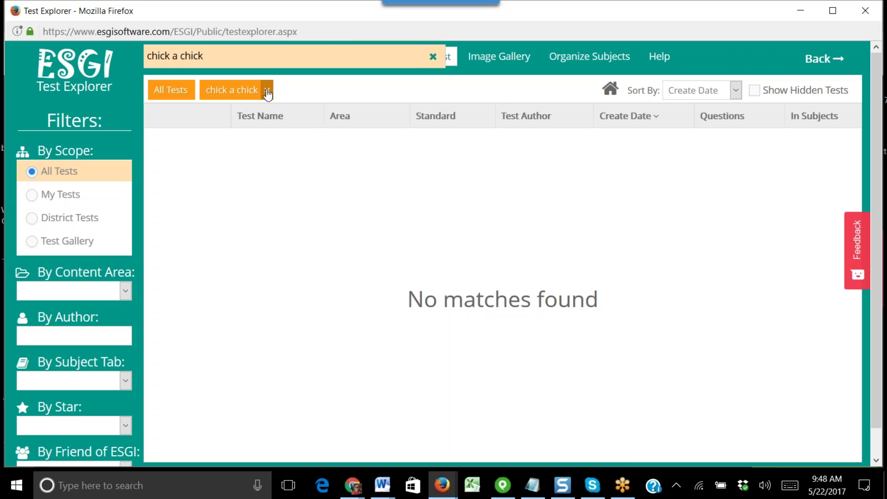
left_click(267, 91)
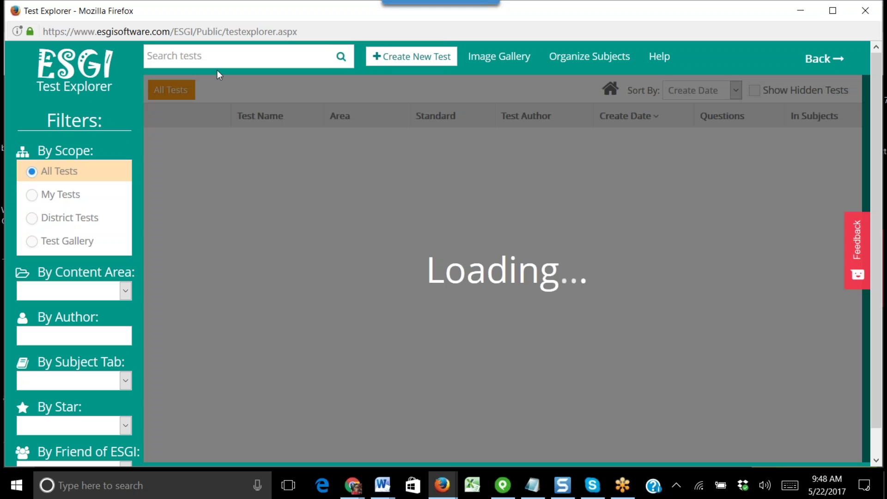
- Search 'guiding readers', browse the results, clear the search, and return to the teacher dashboard
left_click(209, 63)
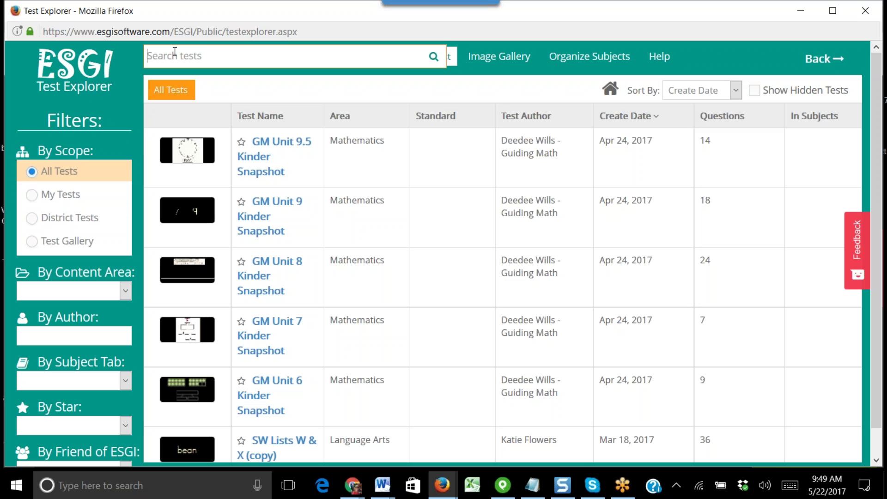
type("guiding readers")
key("Return")
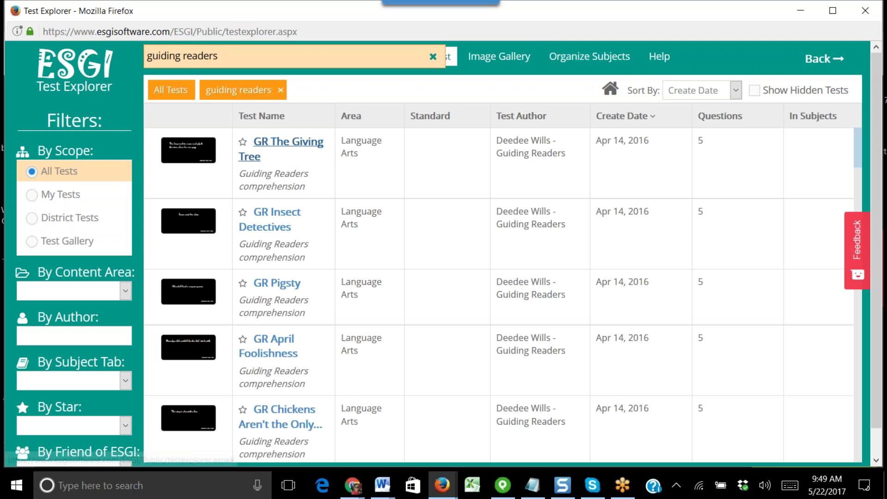
scroll(348, 360, "down", 2)
scroll(363, 353, "down", 8)
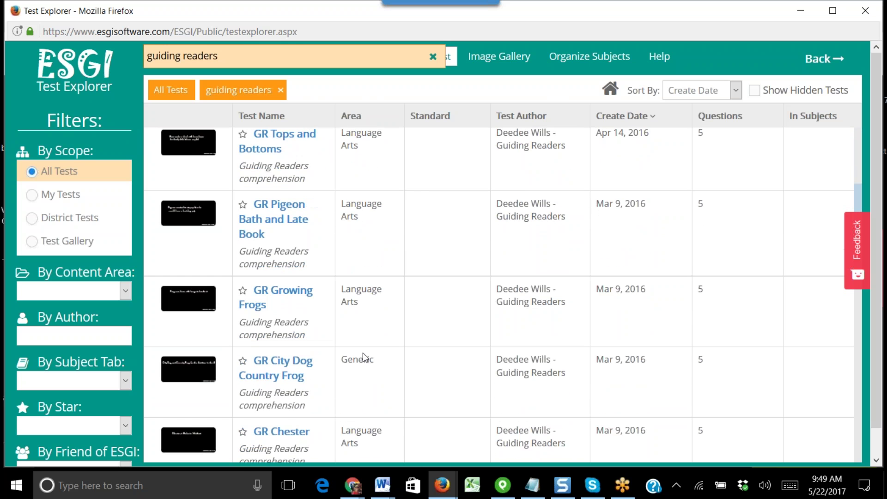
scroll(362, 353, "down", 15)
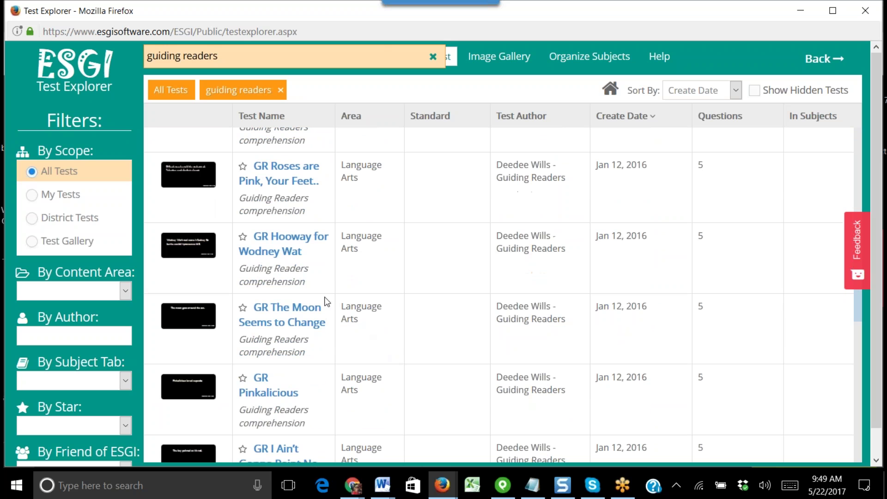
left_click(280, 92)
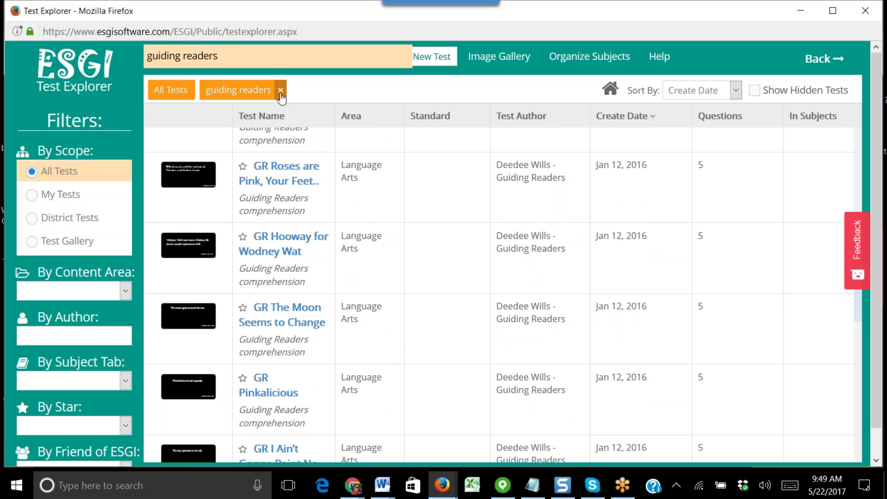
left_click(280, 90)
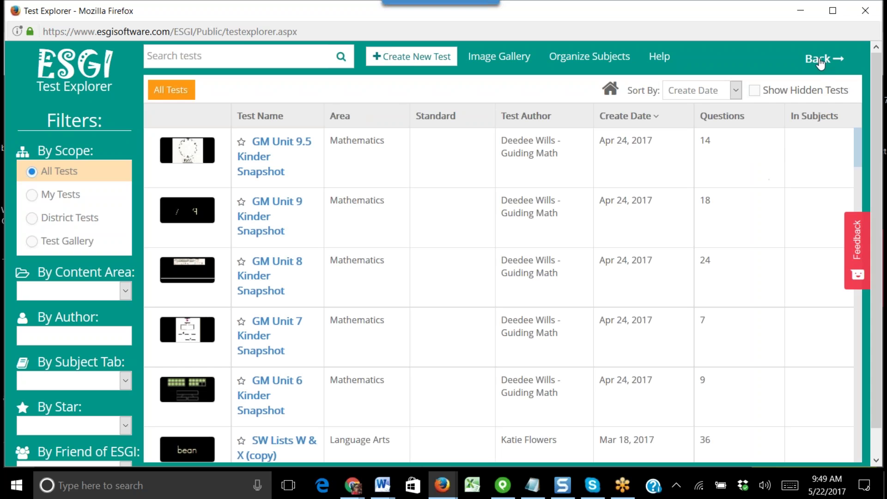
left_click(817, 59)
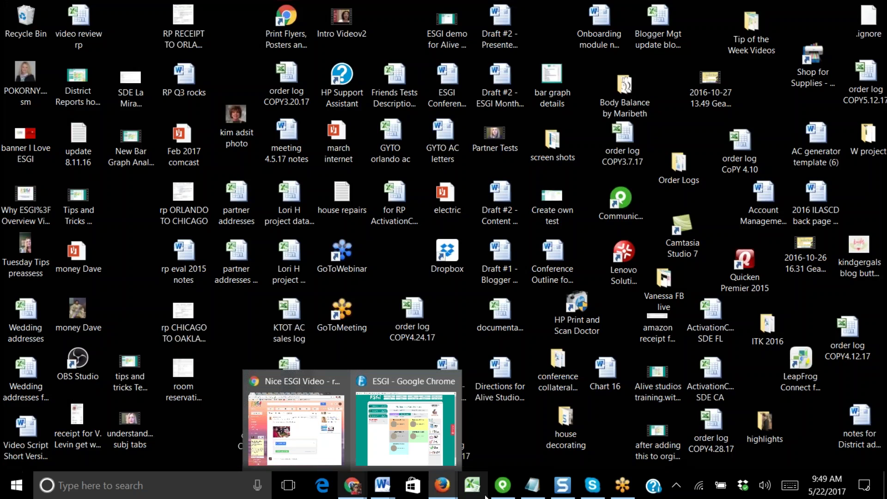
- In the Firefox ESGI site, close the extra tab and open the REGISTER sign-up form
mouse_move(442, 485)
left_click(385, 380)
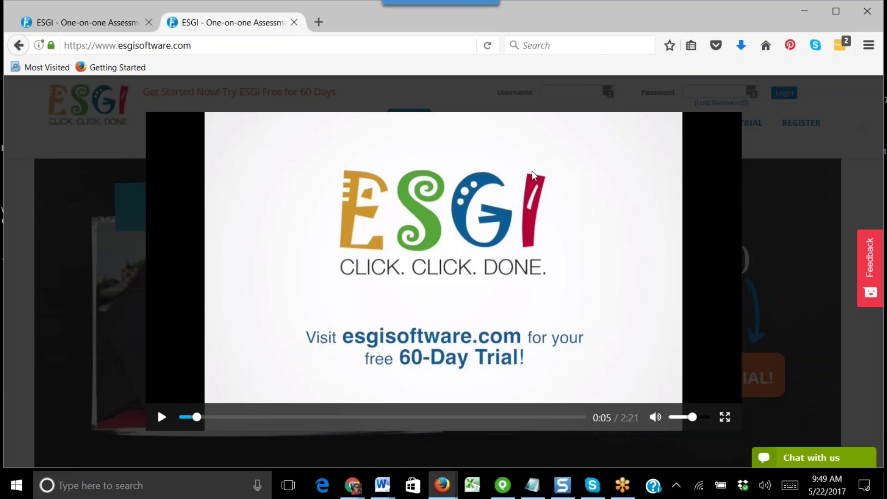
left_click(294, 22)
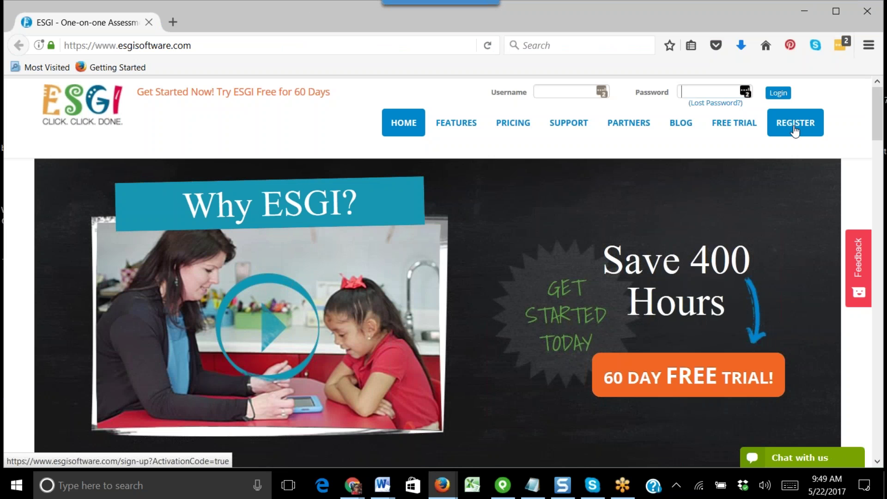
left_click(795, 131)
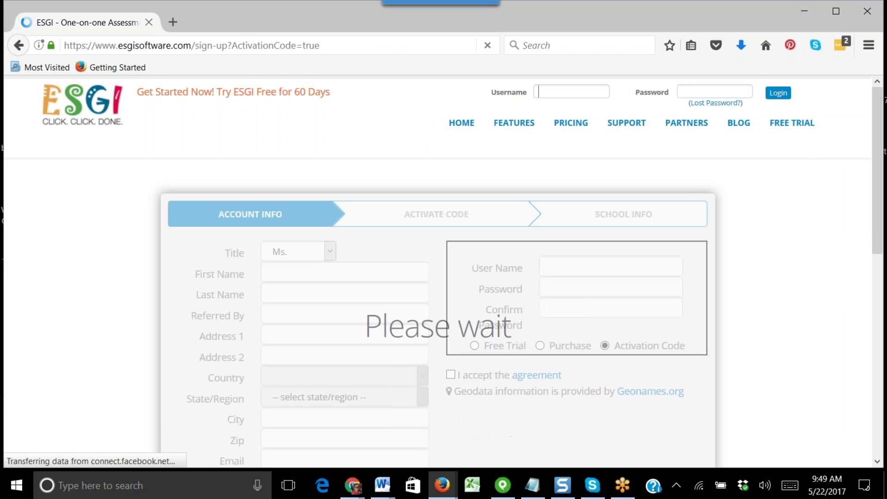
scroll(836, 208, "down", 4)
scroll(834, 222, "up", 2)
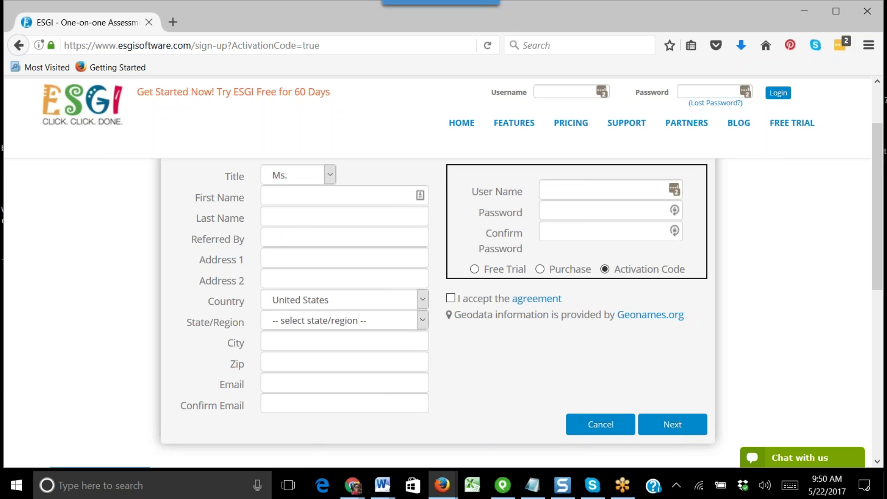
left_click(283, 239)
left_click(549, 210)
left_click(551, 186)
left_click(475, 270)
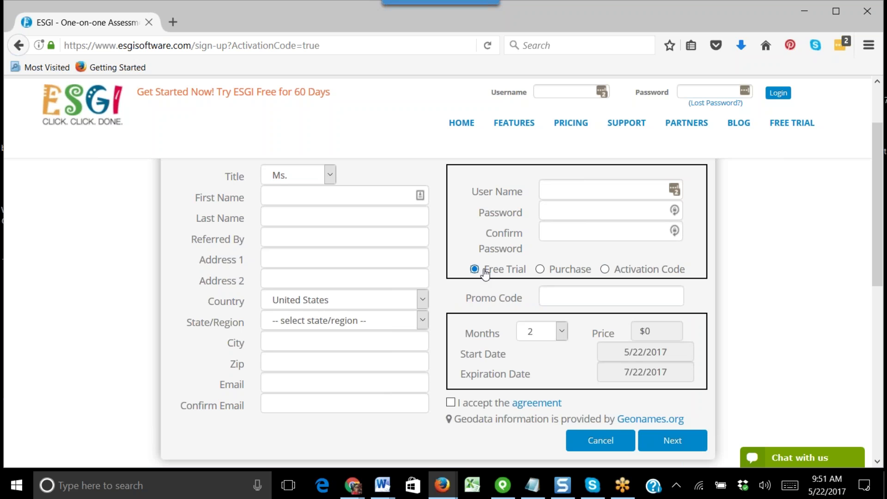
left_click(605, 271)
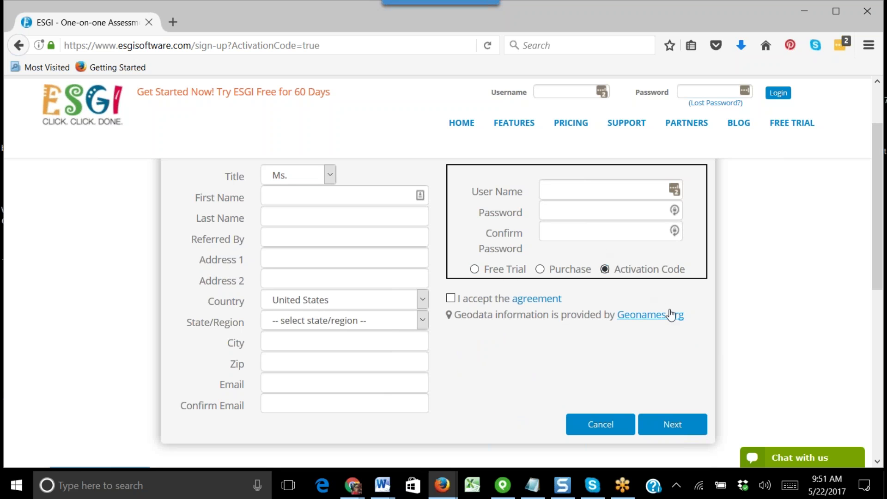
left_click(451, 299)
left_click(451, 298)
left_click(319, 234)
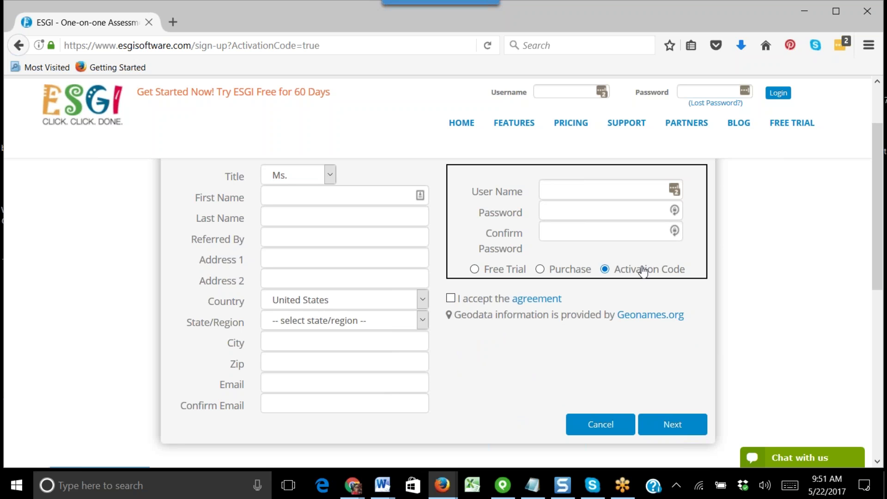